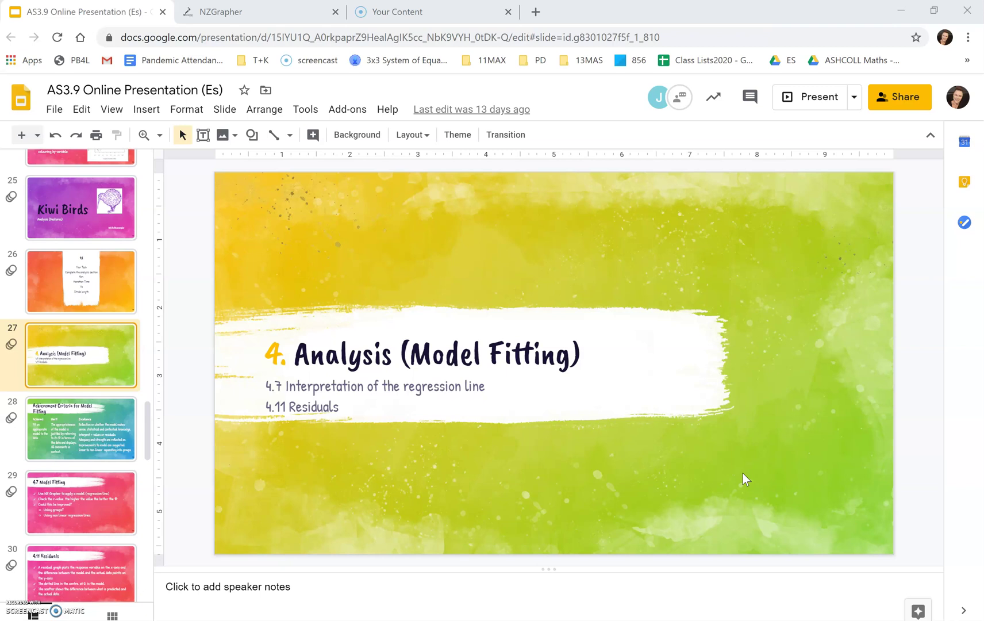
Step: Show slide 28, the Achievement Criteria for Model Fitting, in Google Slides
left_click(89, 409)
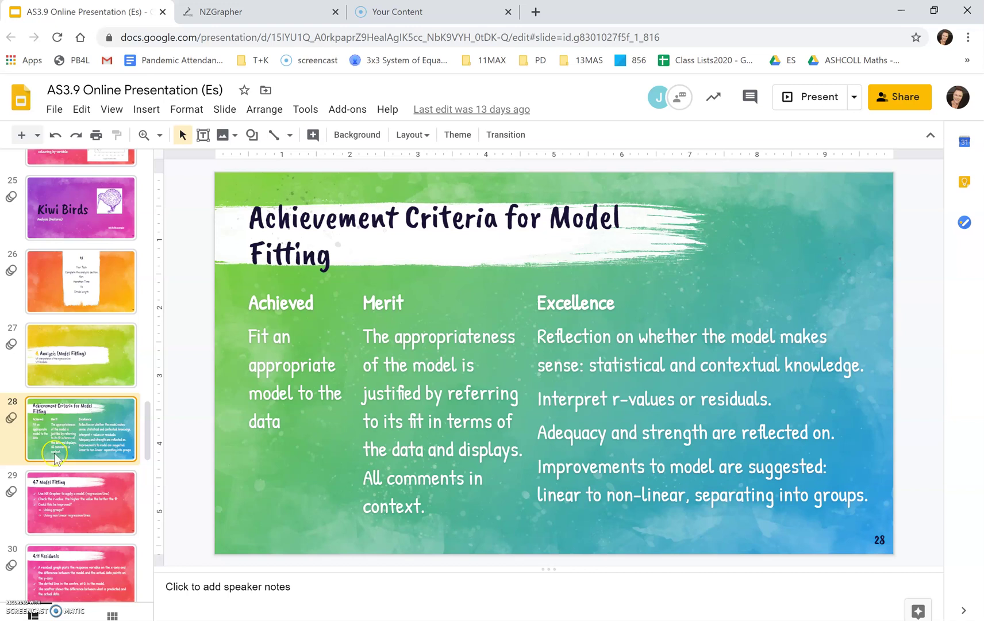
left_click(51, 505)
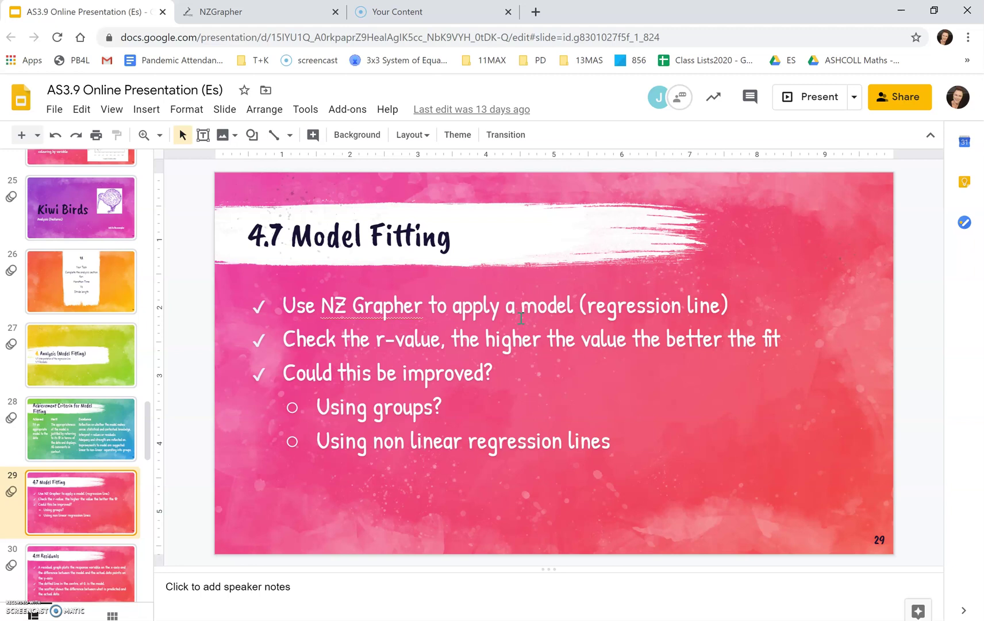
Step: Load the built-in Kiwi.csv dataset in NZGrapher
left_click(268, 11)
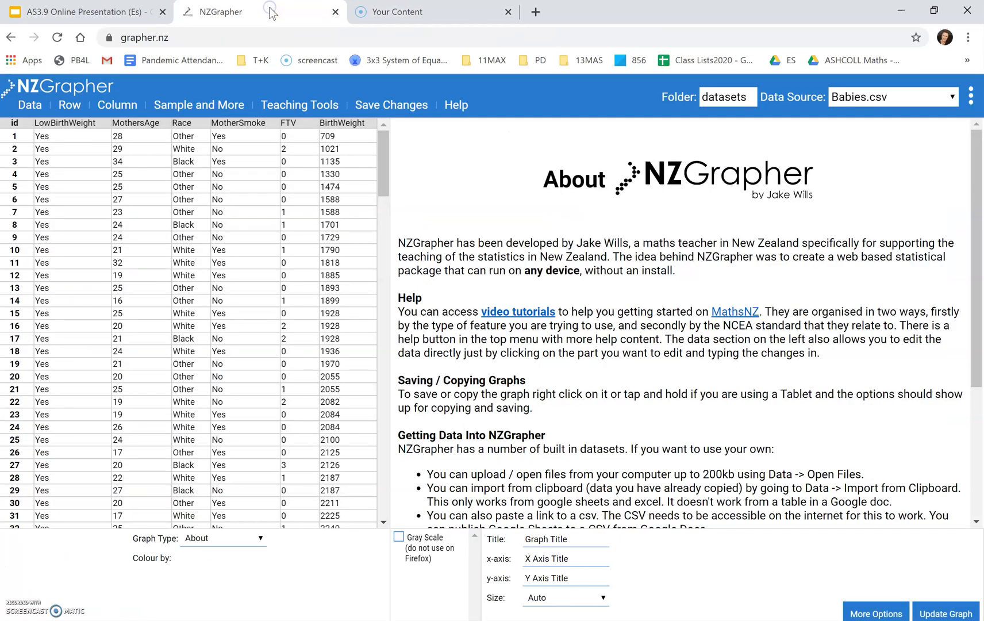
left_click(862, 98)
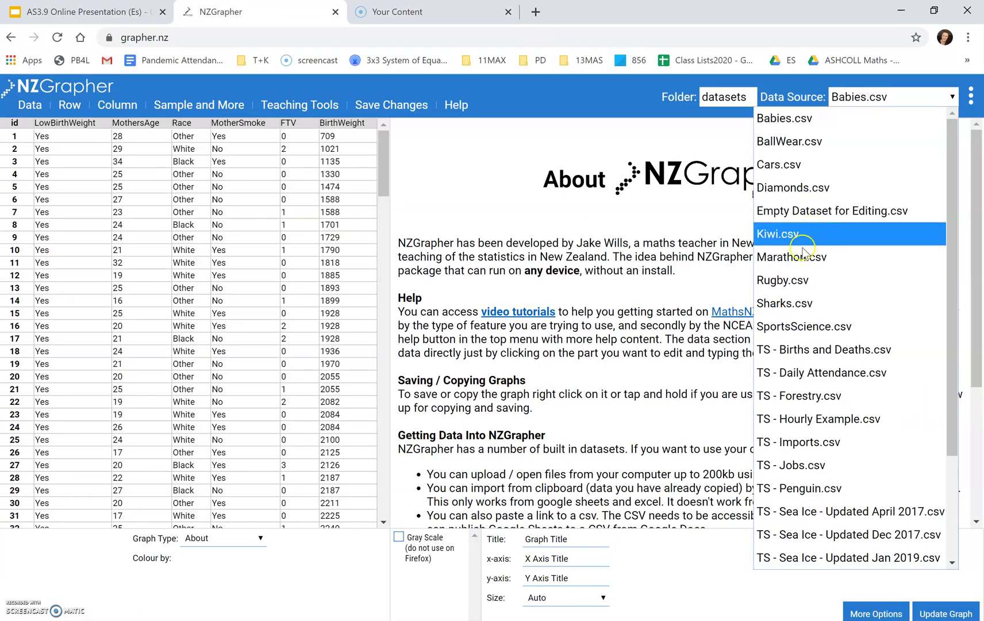
left_click(800, 257)
left_click(879, 97)
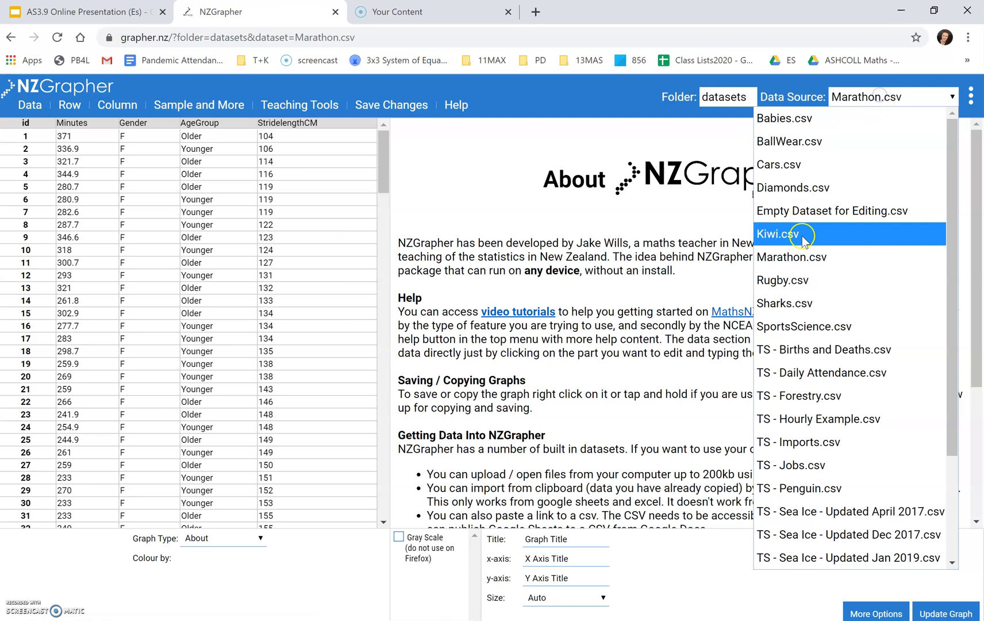
left_click(802, 234)
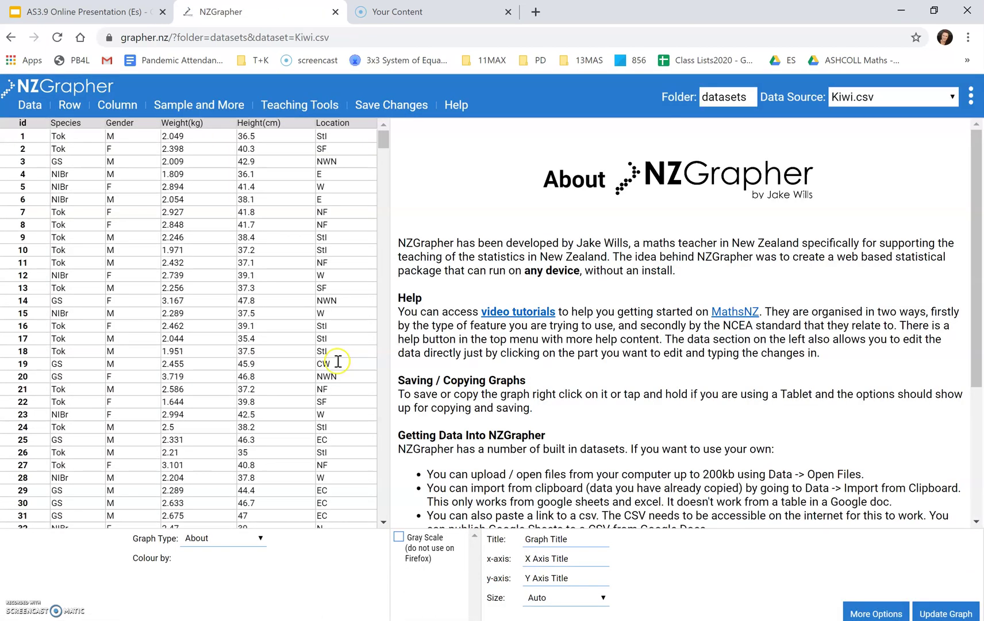
Step: Make a scatter graph of Height(cm) against Weight(kg)
left_click(214, 537)
left_click(226, 303)
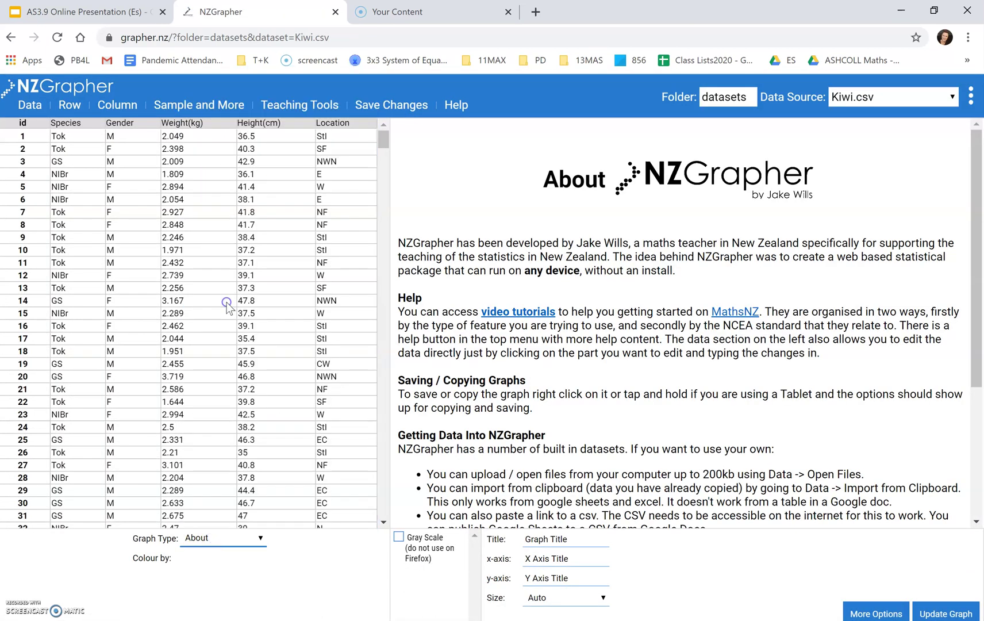
left_click(59, 543)
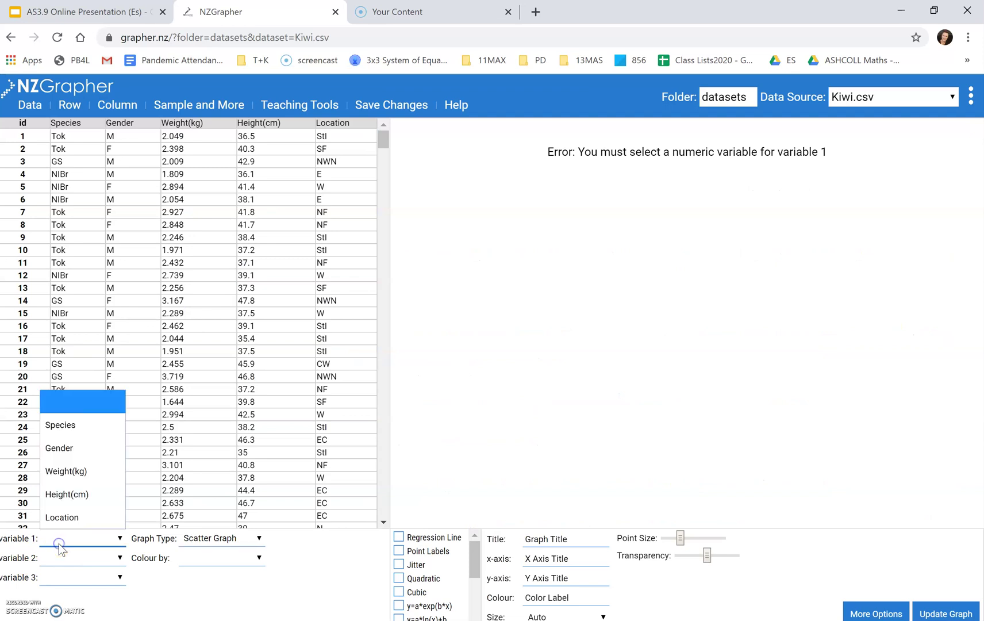
left_click(61, 497)
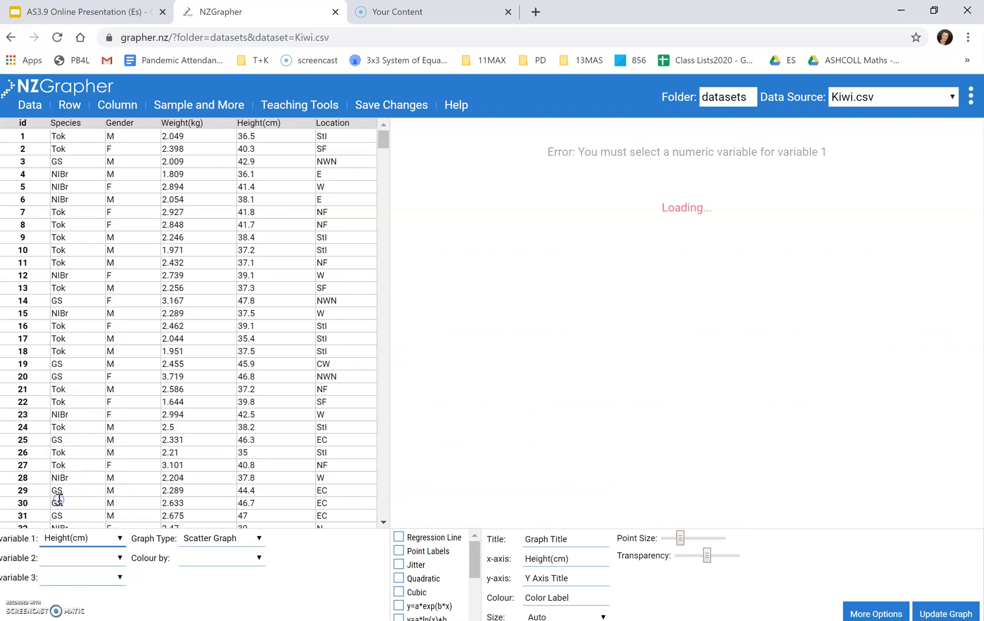
left_click(63, 557)
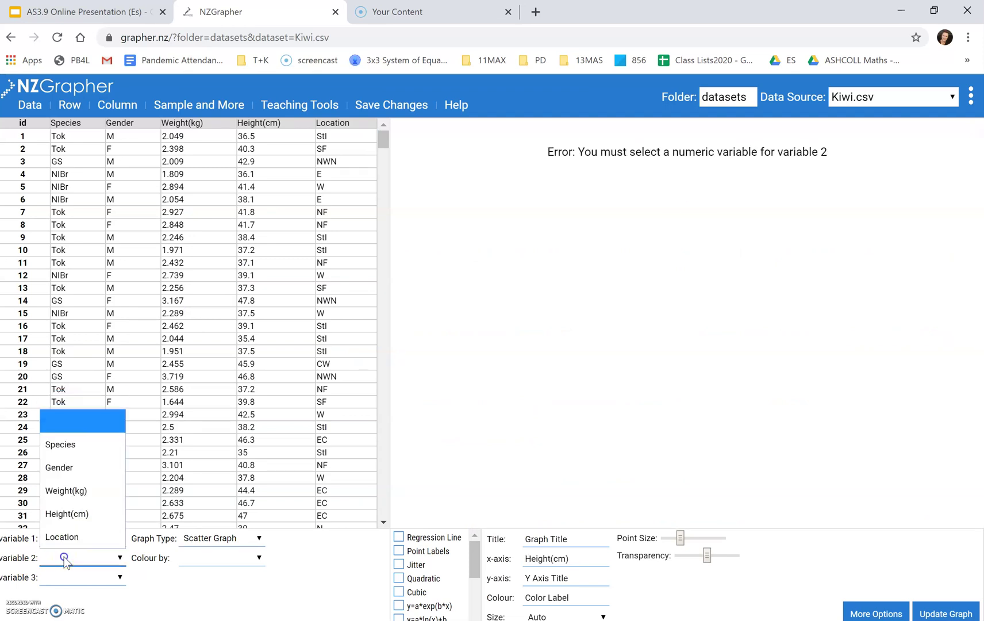
left_click(62, 494)
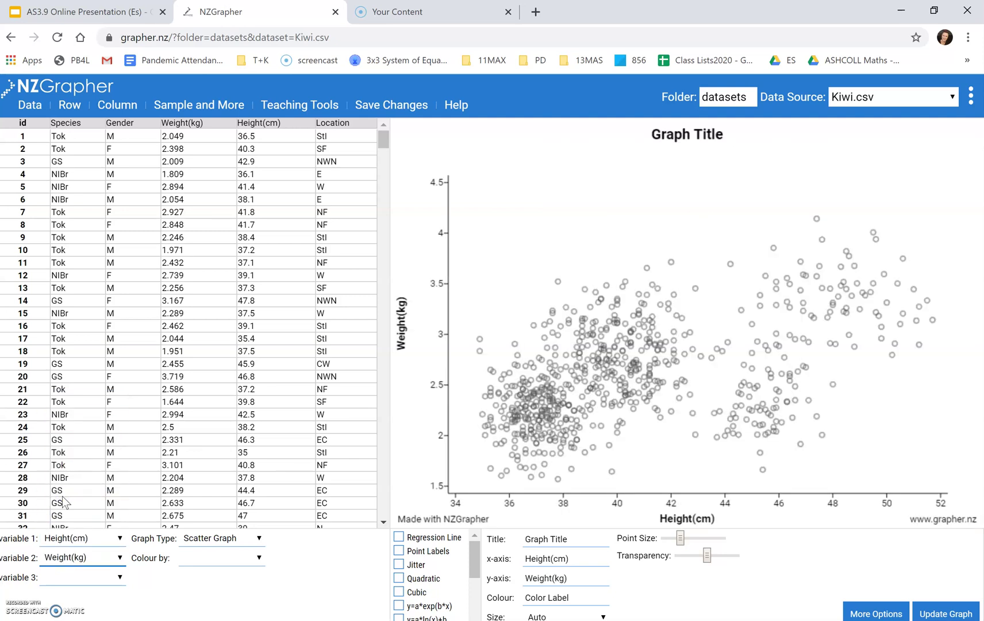
Step: Retitle the graph 'Kiwi Height Vs Weight'
scroll(64, 500, "down", 20)
left_click(539, 543)
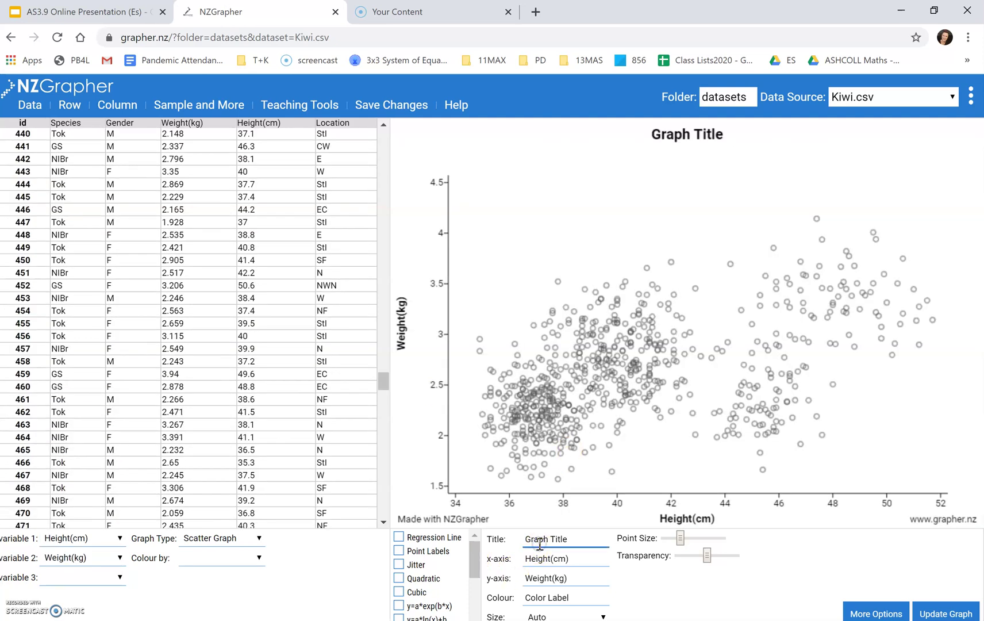
key("BackSpace")
key("BackSpace")
key("BackSpace")
key("Delete")
key("Delete")
key("Delete")
key("Delete")
key("Delete")
key("Delete")
key("Delete")
key("Delete")
type("Kiwi")
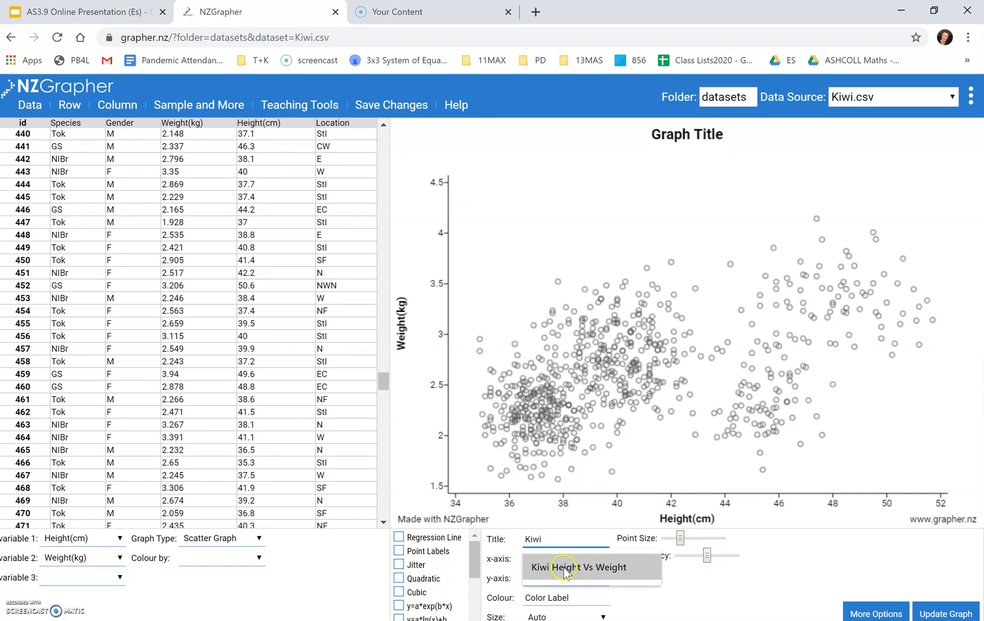
left_click(565, 569)
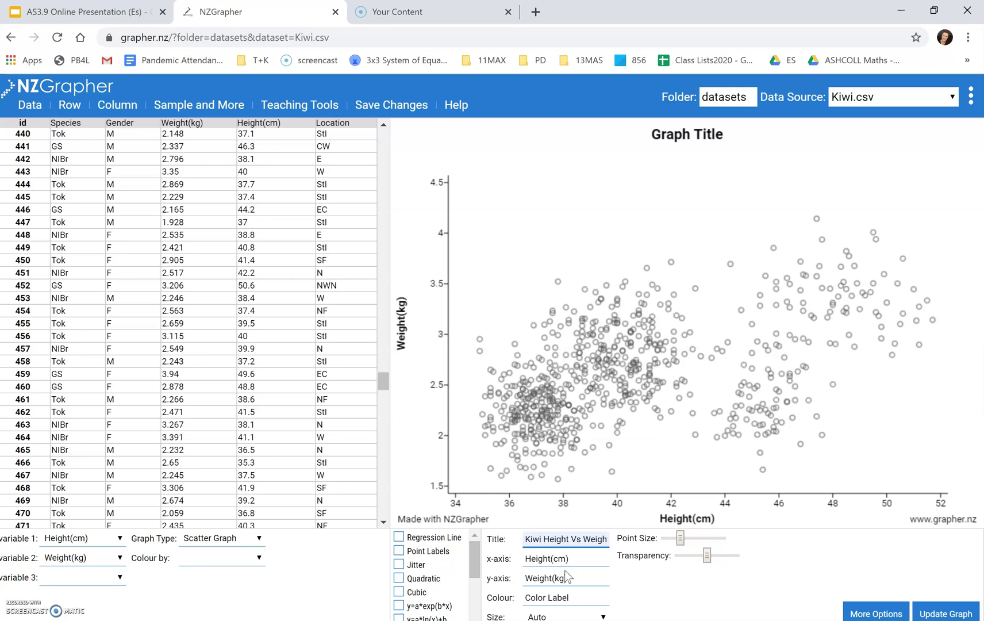
Step: Add a linear regression line (r = 0.50383, n = 700) and read individual point values
left_click(398, 537)
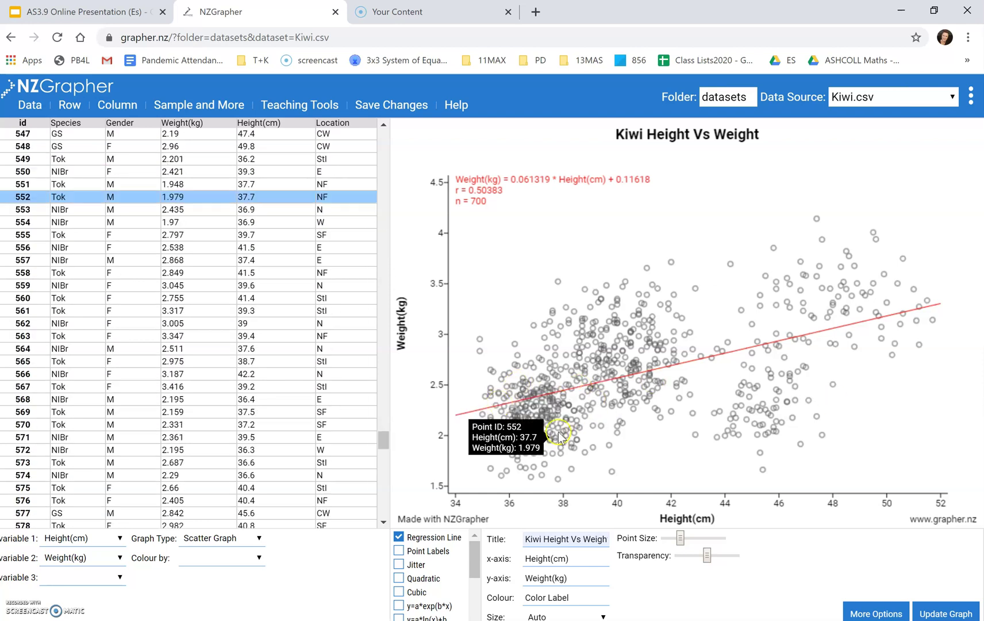
mouse_move(526, 431)
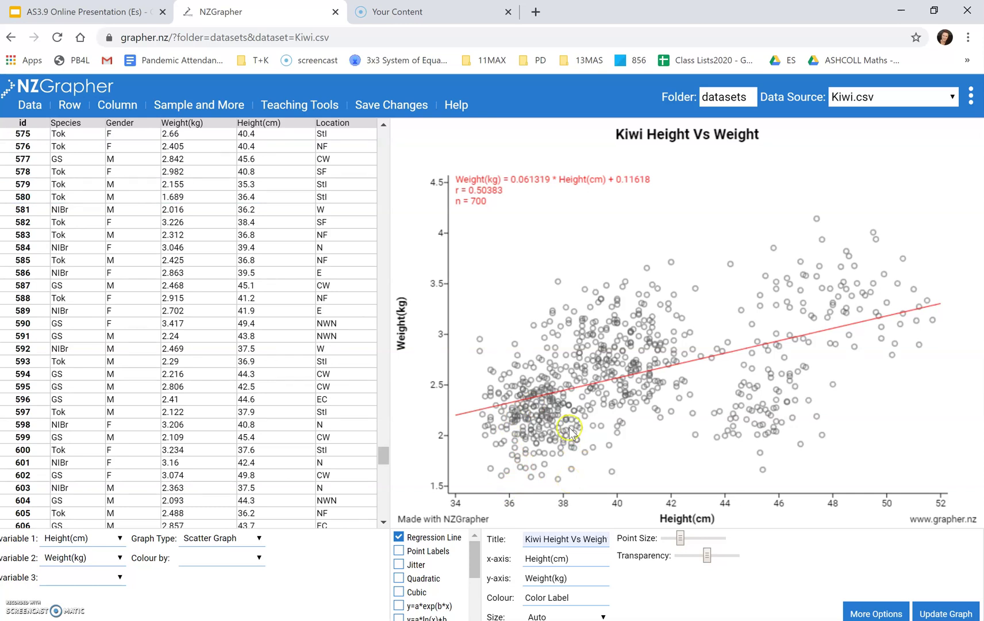
mouse_move(544, 412)
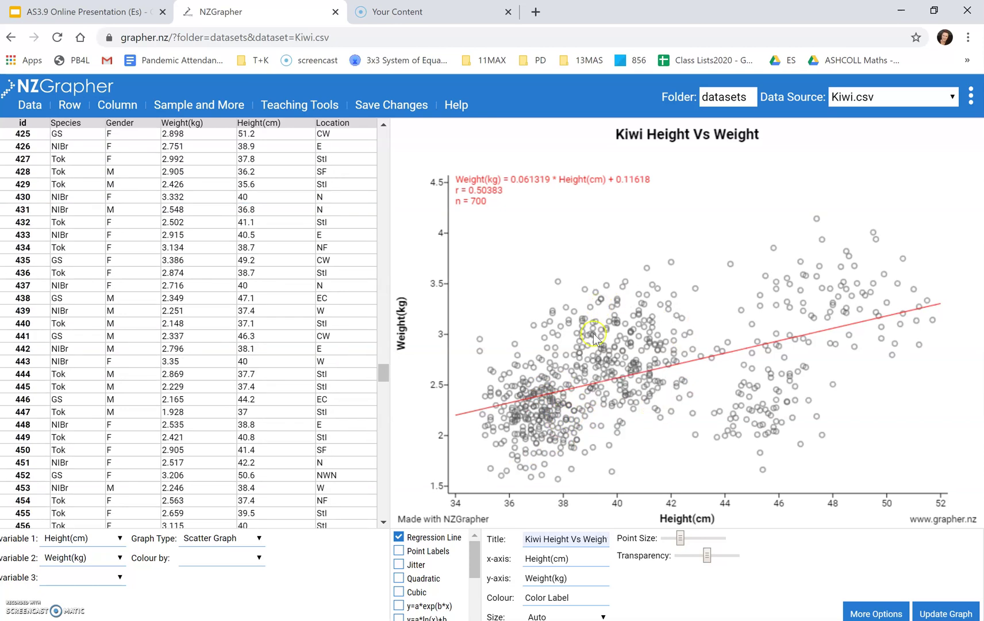
mouse_move(642, 329)
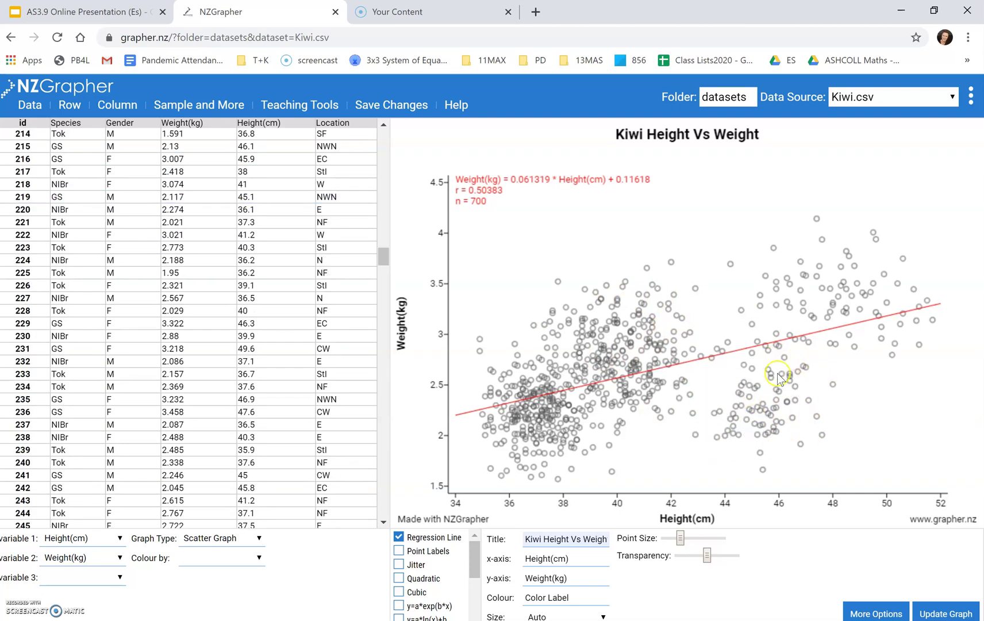
mouse_move(771, 379)
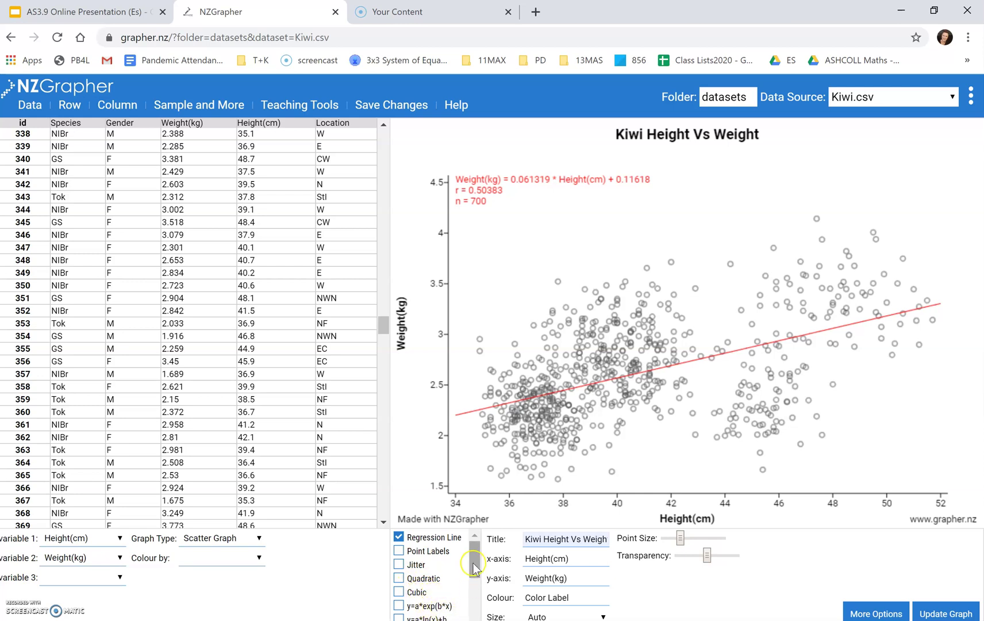
left_click_drag(473, 563, 473, 578)
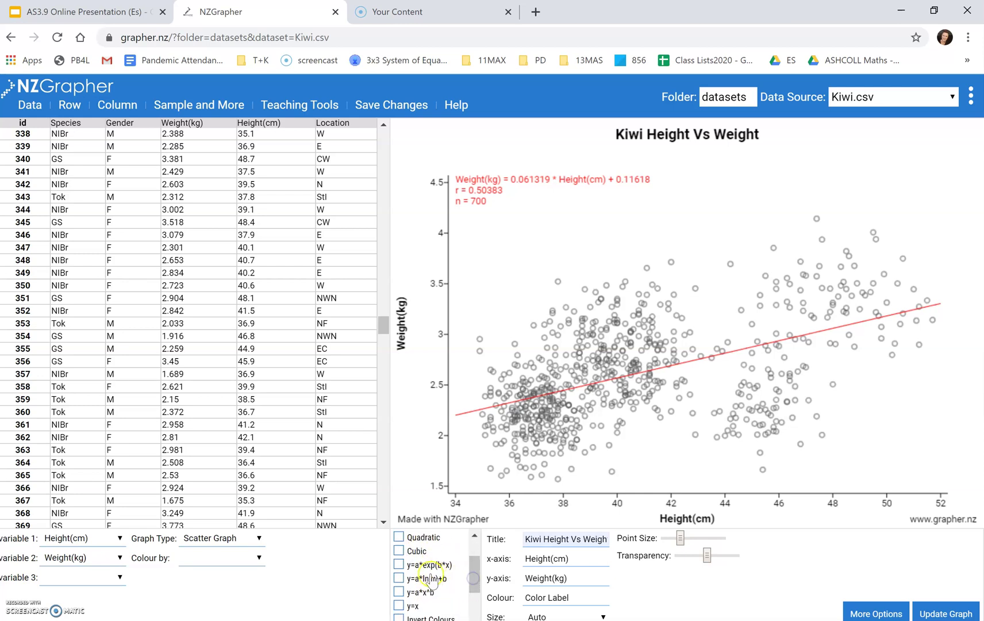
left_click(479, 578)
left_click_drag(478, 578, 477, 555)
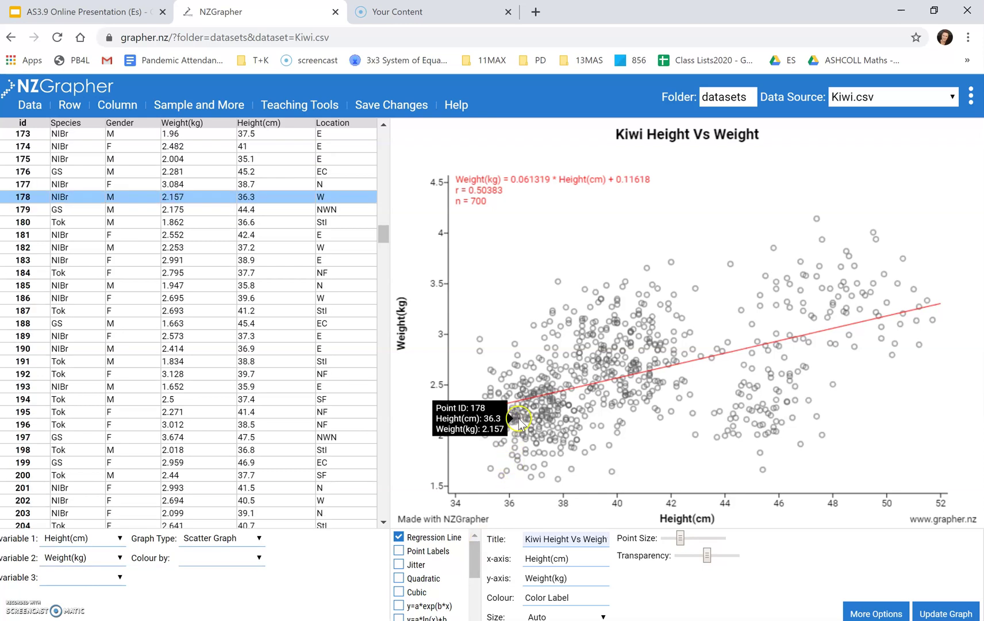
left_click(547, 434)
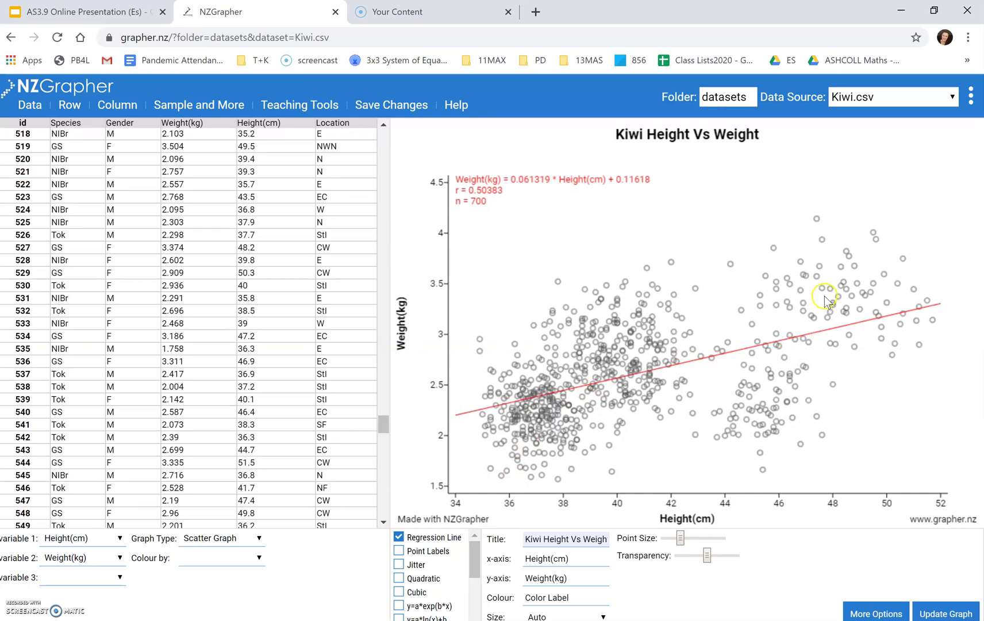
left_click(401, 537)
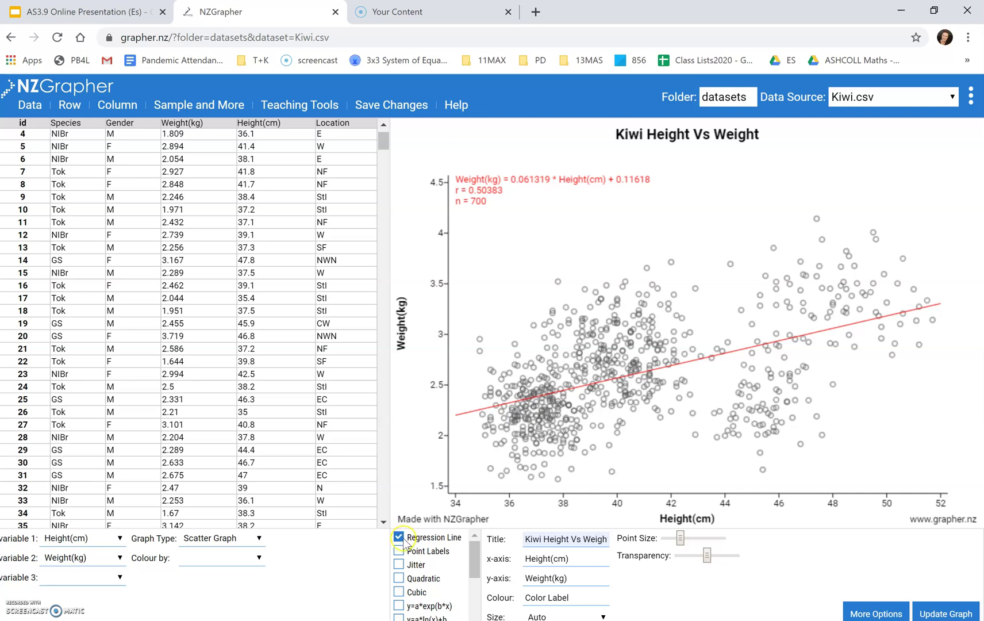
left_click(400, 579)
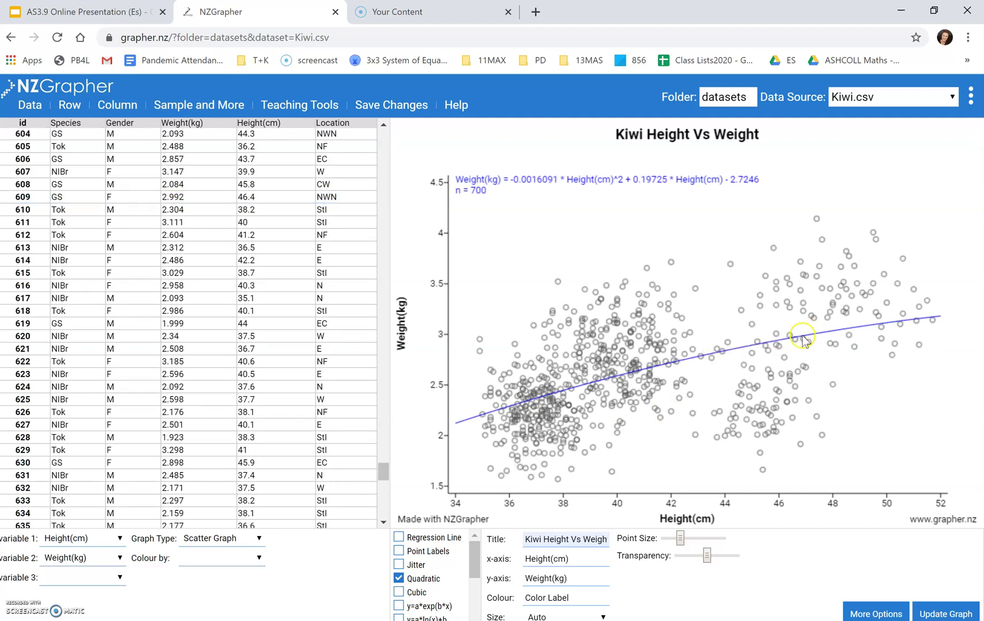
left_click(399, 536)
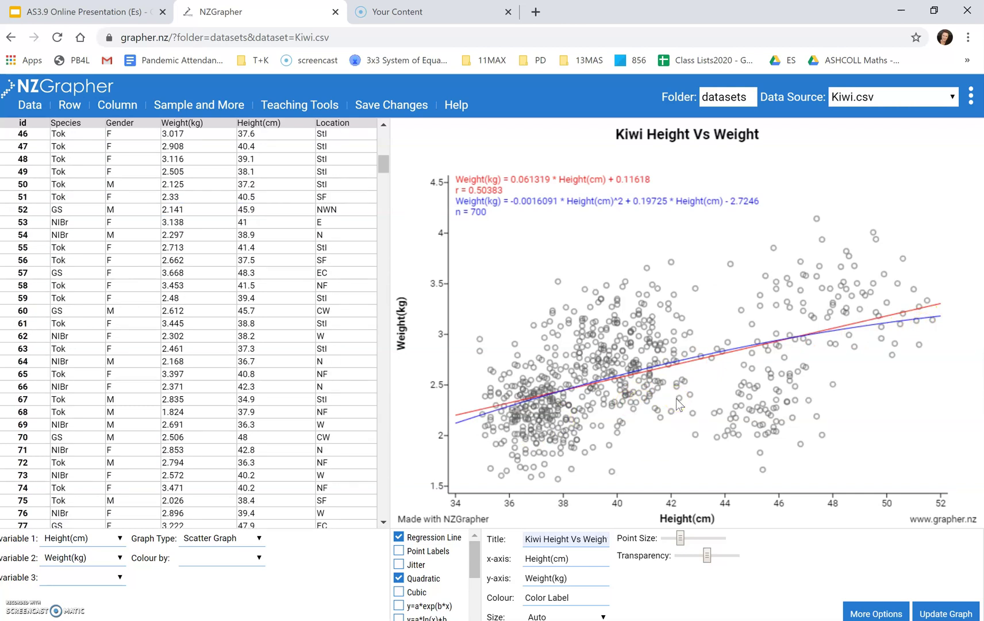
left_click(400, 577)
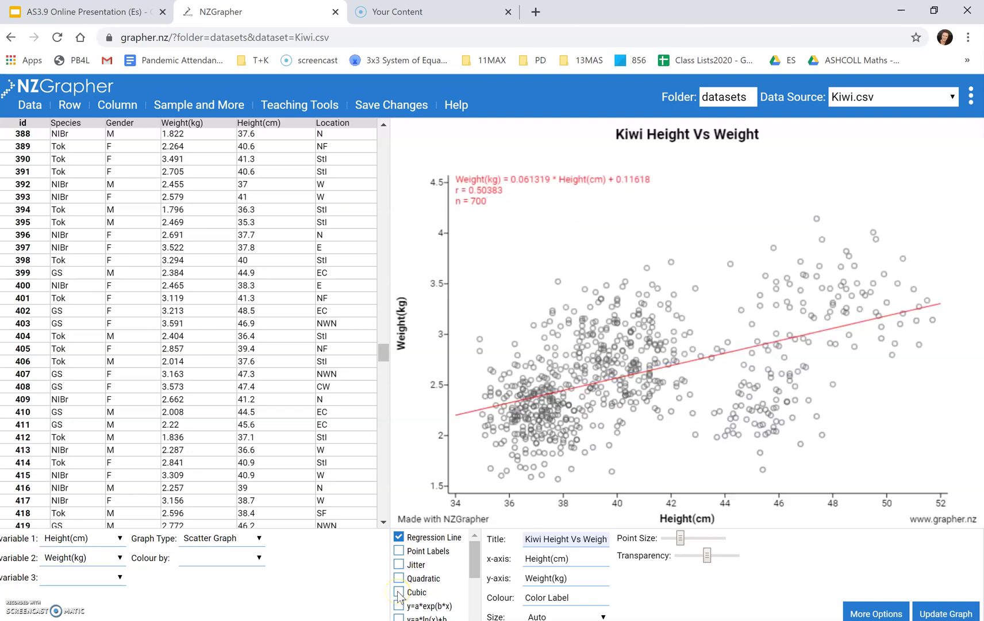
Step: Add a green cubic curve with its equation alongside the red linear fit
left_click(398, 592)
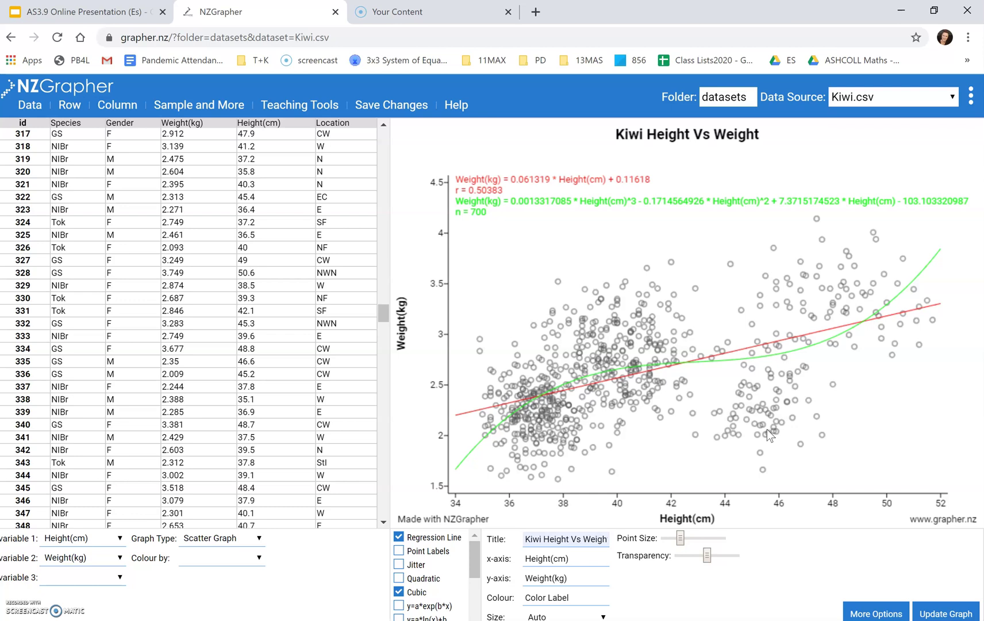
left_click(481, 386)
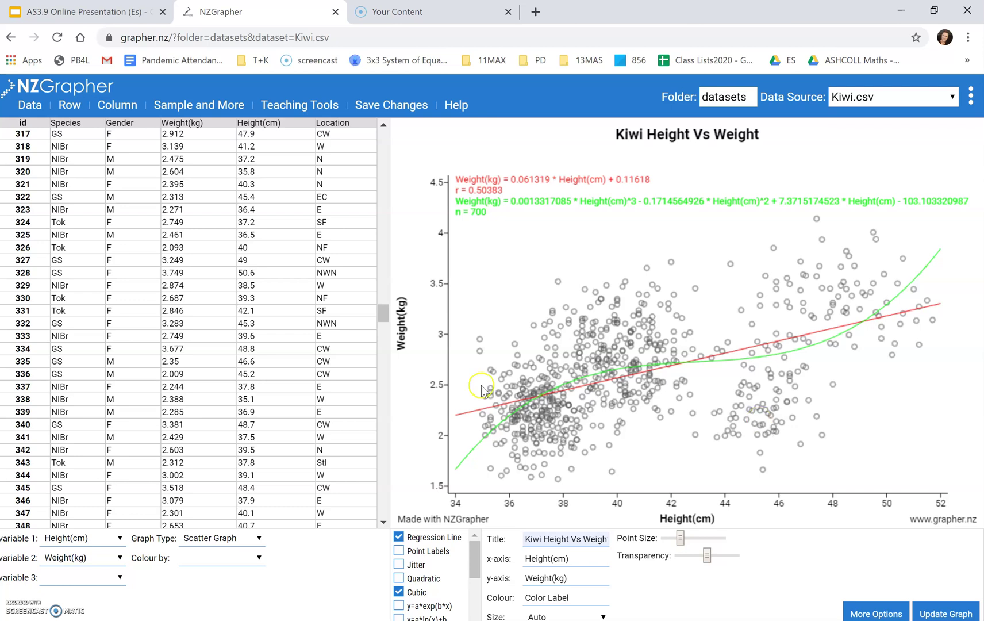
Step: Change the Kiwi graph to a Residuals Plot using the linear regression
left_click(233, 538)
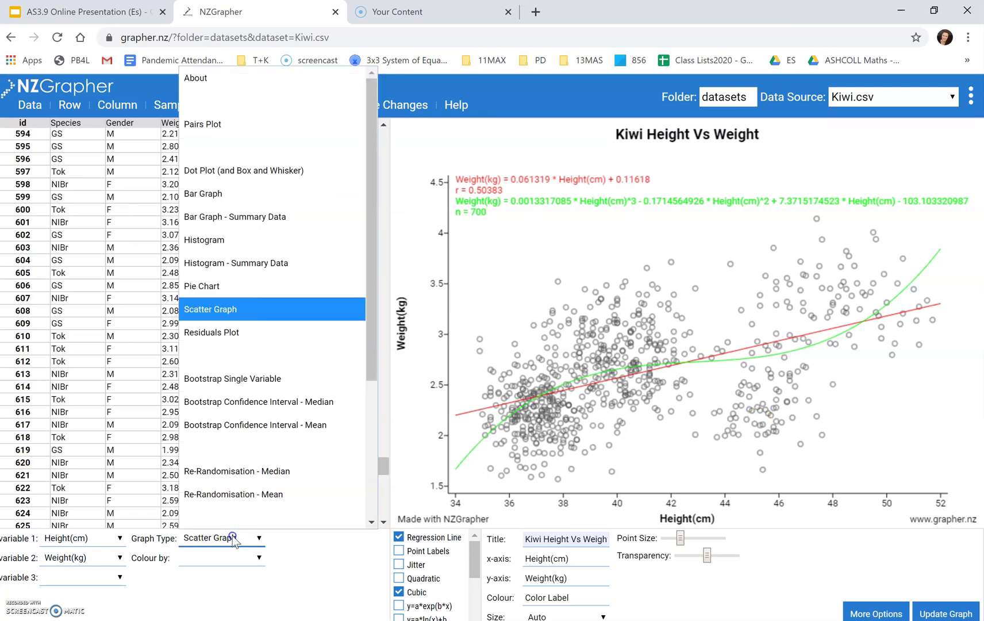
left_click(228, 334)
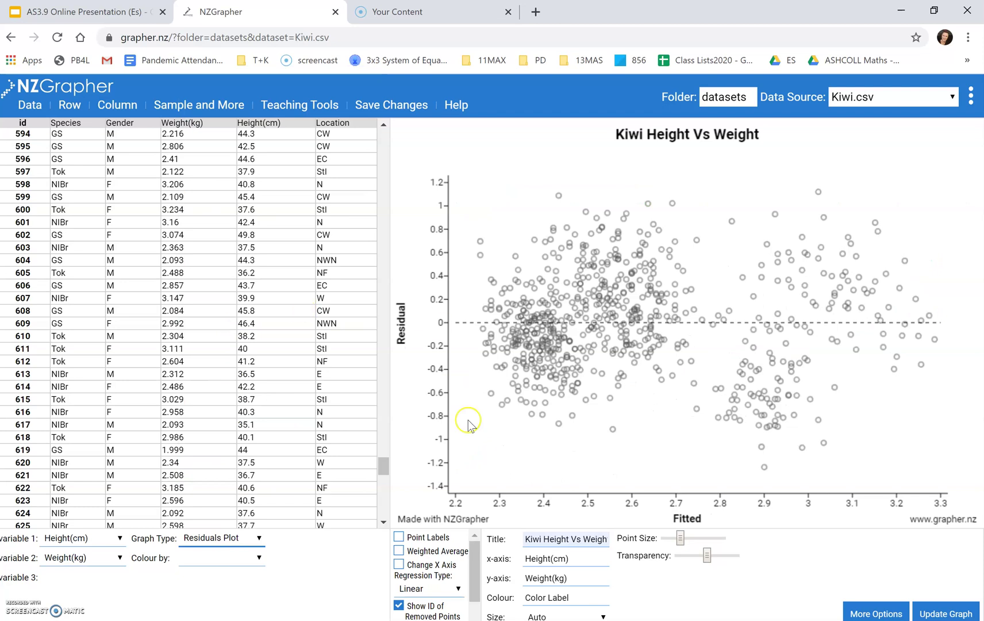
left_click(604, 418)
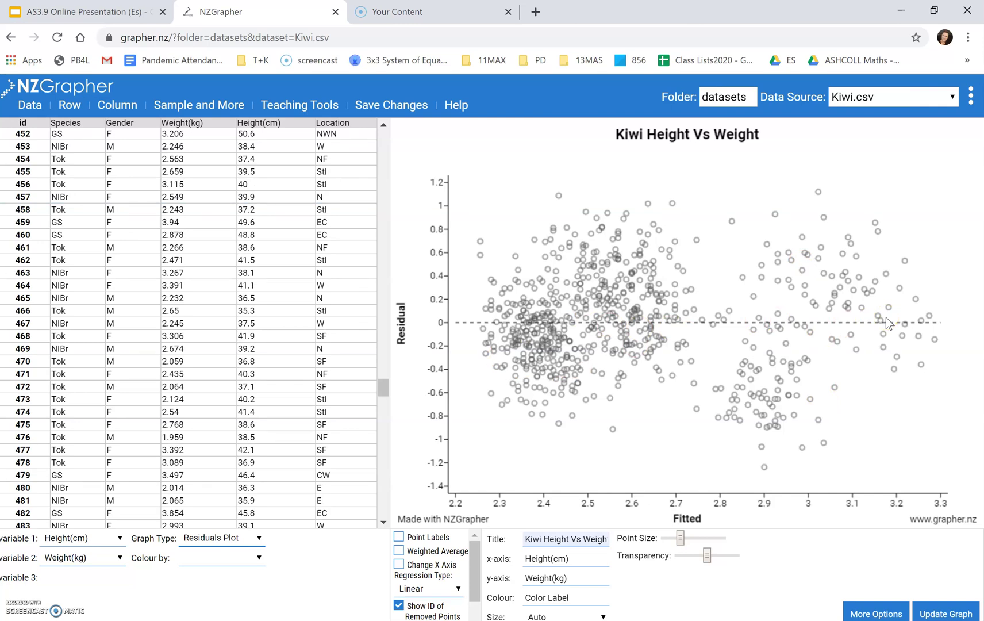
Step: Add a weighted-average curve to the residuals plot
left_click(400, 548)
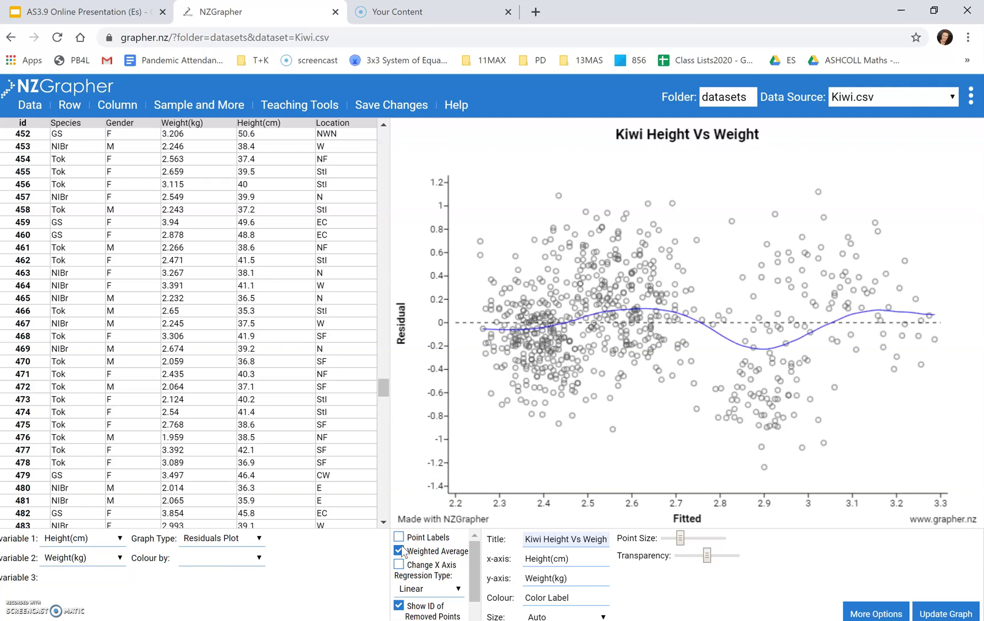
mouse_move(534, 337)
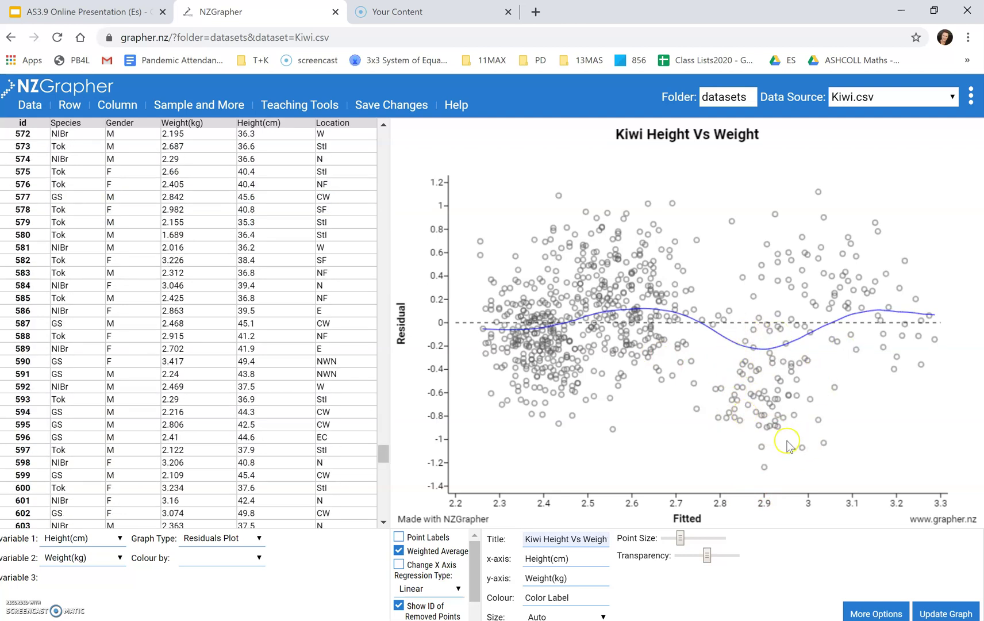
mouse_move(776, 370)
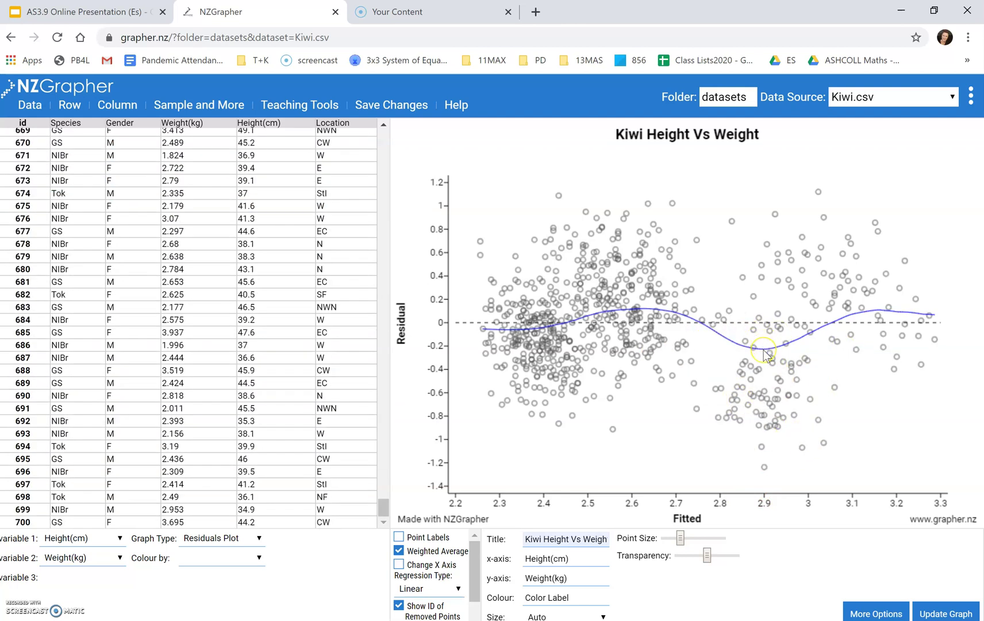
left_click(765, 352)
left_click(759, 324)
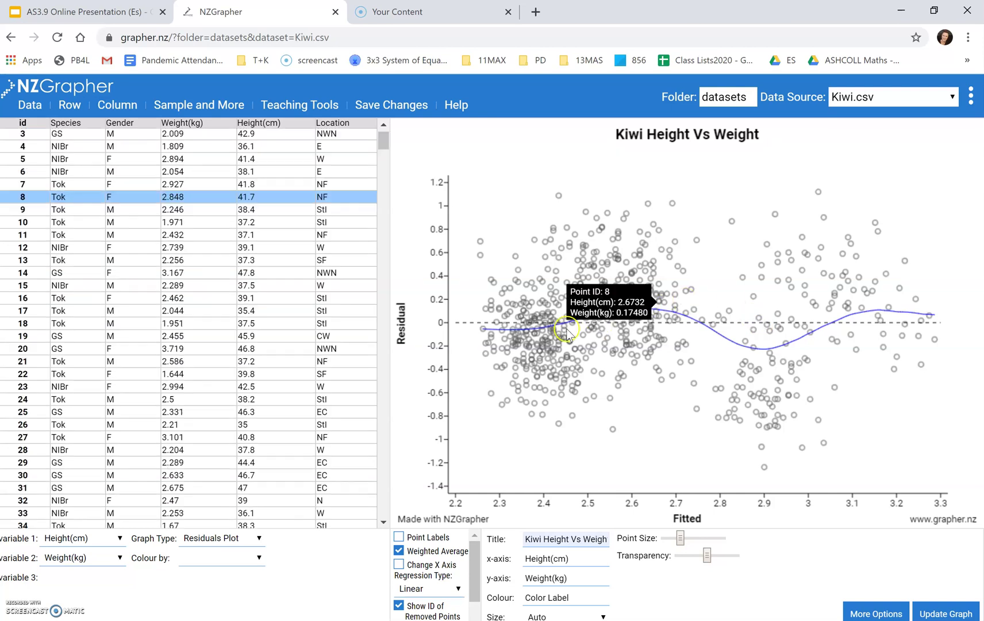
Step: Inspect left-hand points near the curve to find their kiwi data rows, including row 465
left_click(500, 395)
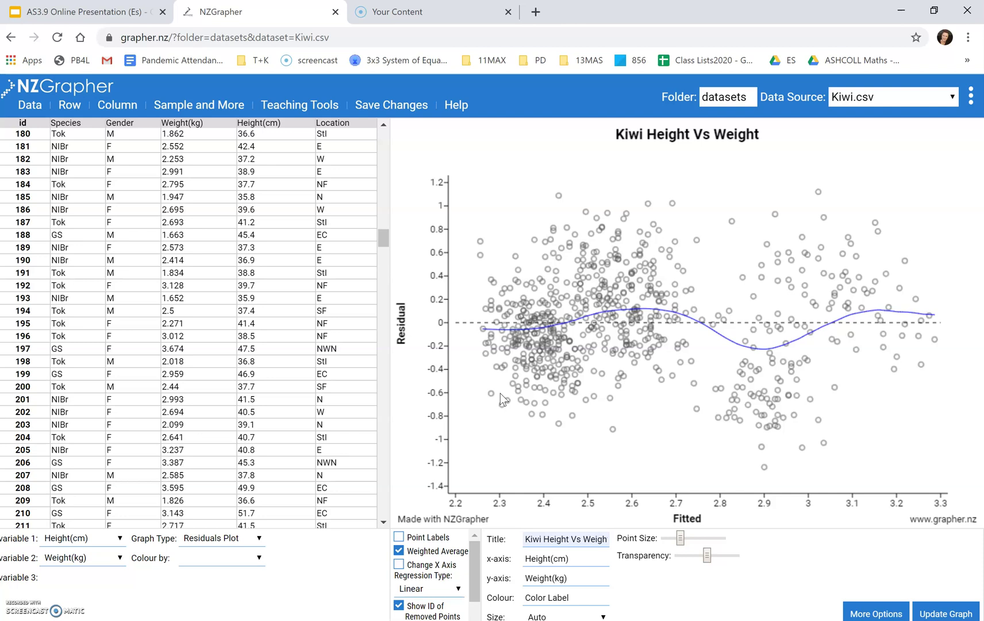
left_click(531, 330)
left_click(514, 333)
left_click(478, 335)
left_click(493, 329)
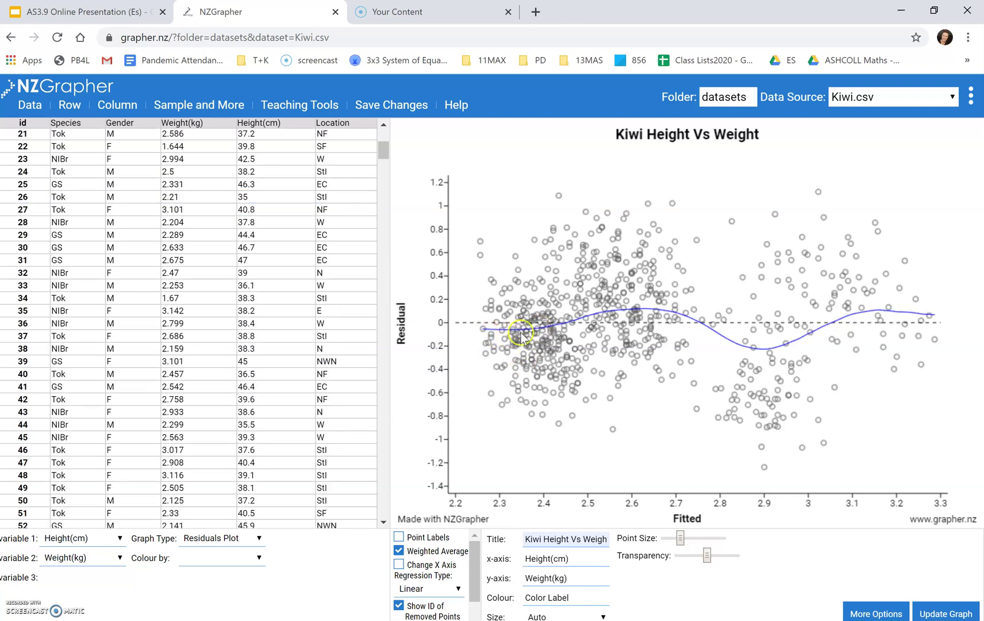
left_click(549, 325)
left_click(541, 329)
left_click(509, 323)
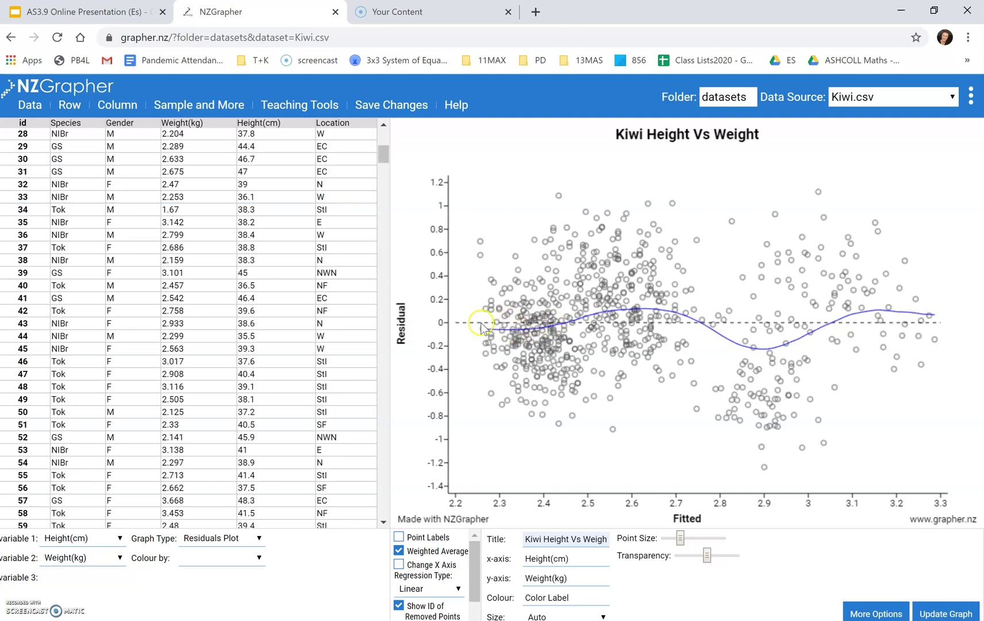
left_click(520, 325)
left_click(532, 335)
left_click(527, 338)
left_click(526, 393)
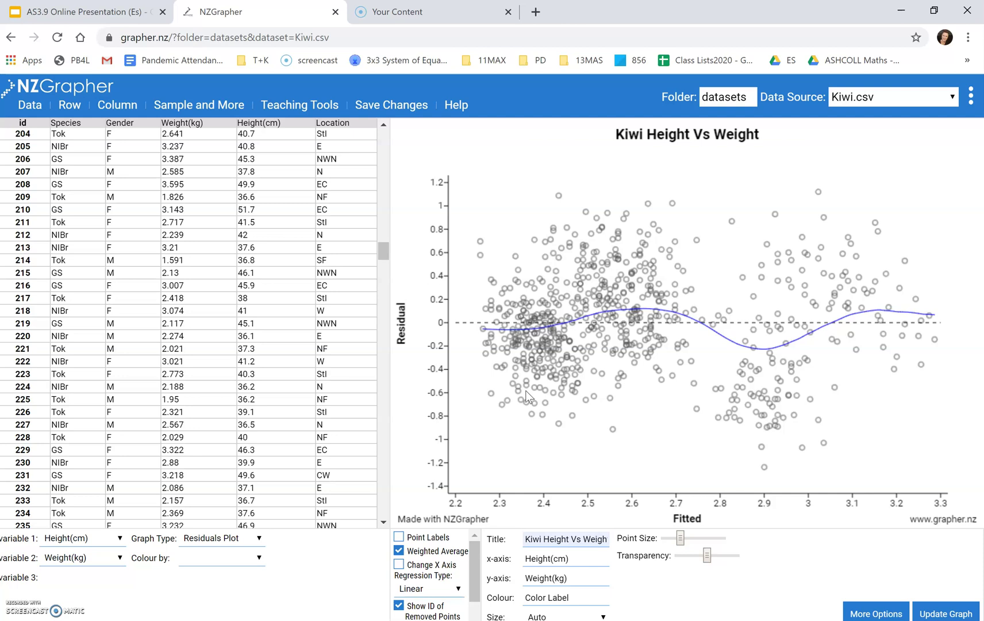
Step: Check values of central points near the curve, such as Point IDs 674, 613, 98 and 172
left_click(529, 345)
left_click(527, 350)
left_click(532, 330)
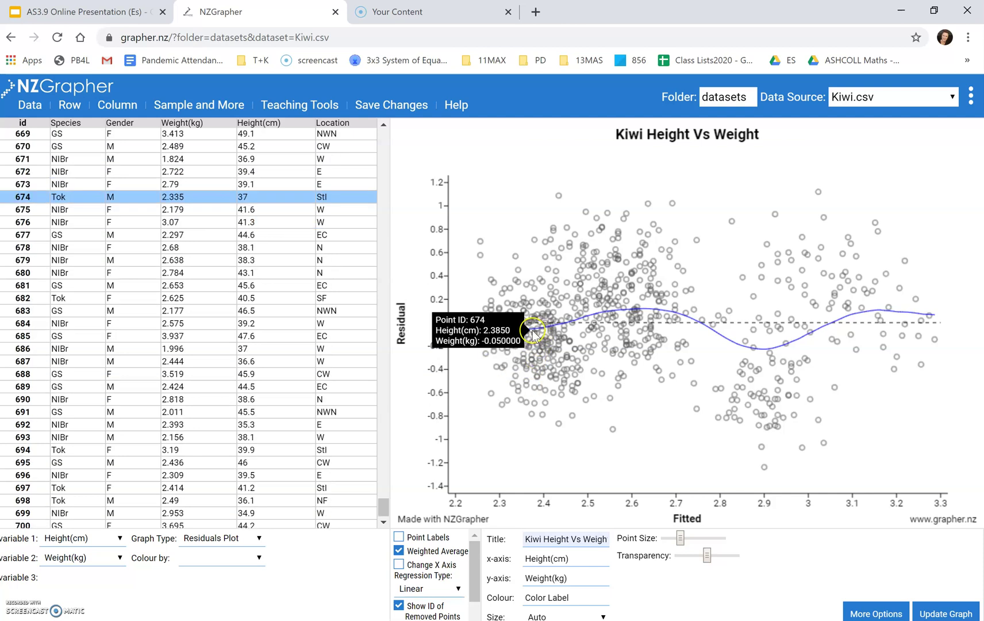
left_click(531, 332)
left_click(527, 331)
left_click(525, 332)
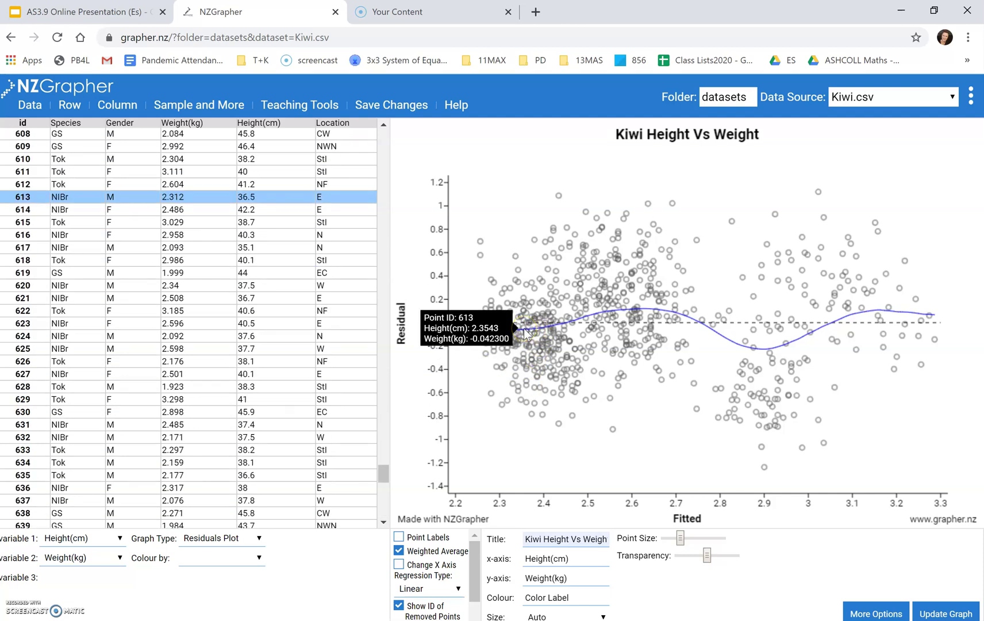
left_click(524, 325)
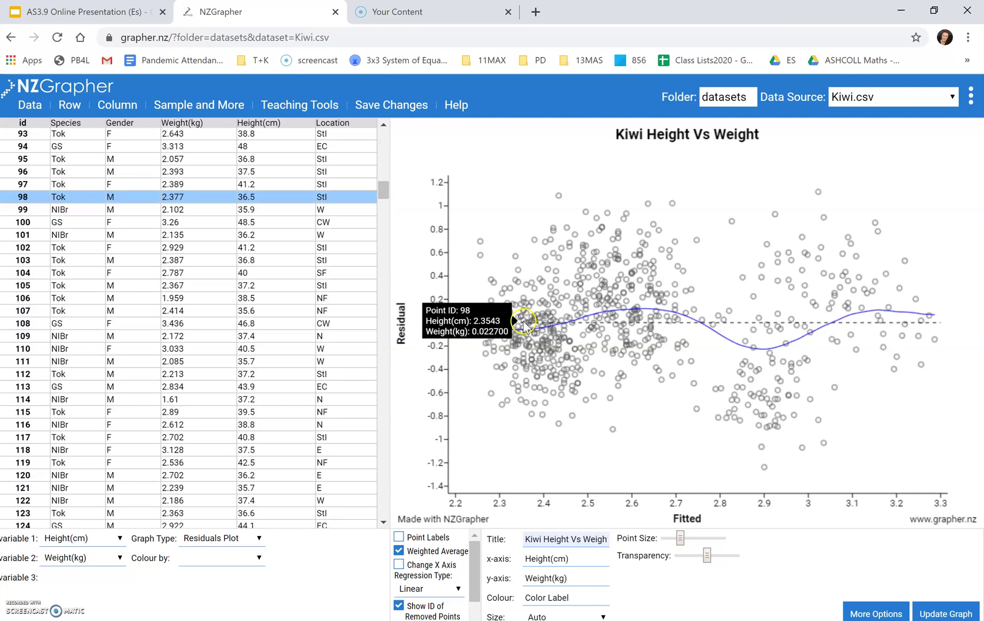
left_click(523, 326)
left_click(525, 331)
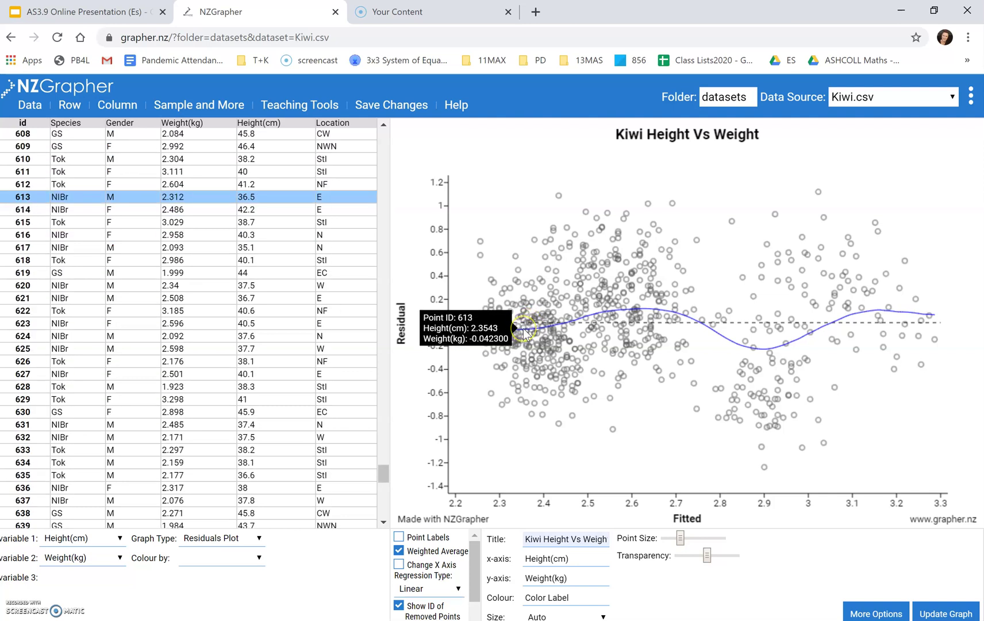
left_click(598, 323)
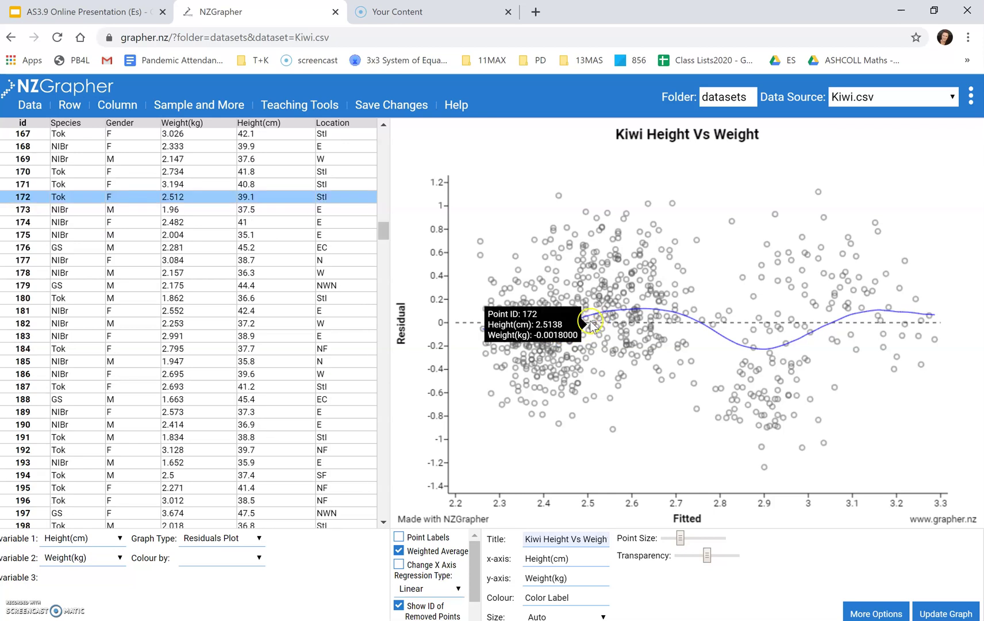
Step: Inspect points further right near the curve's peak, including Point IDs 148 and 348, then clear the tooltip
left_click(674, 306)
left_click(662, 316)
left_click(592, 322)
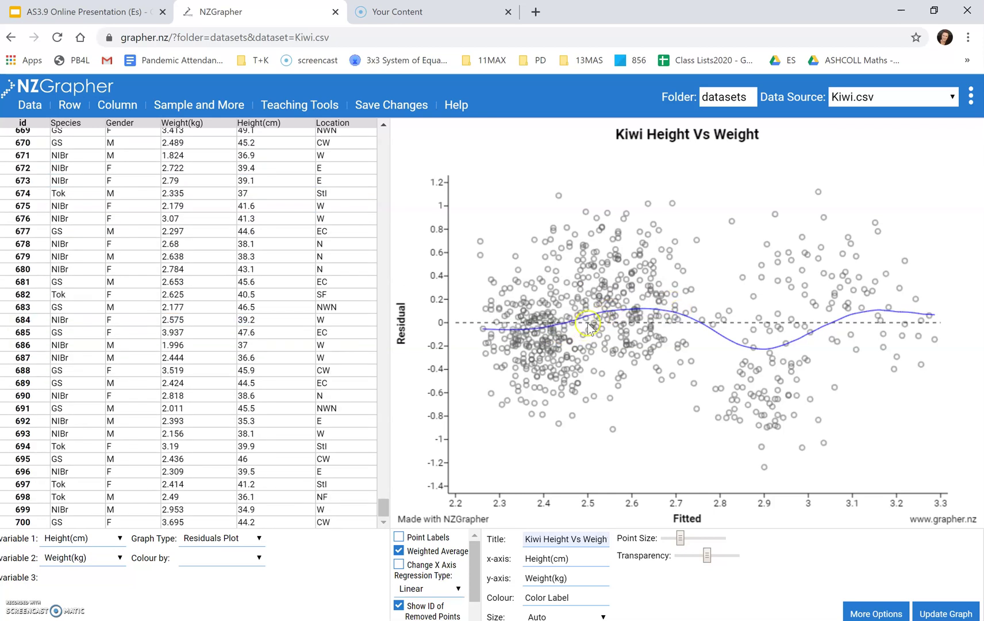
left_click(552, 322)
left_click(609, 318)
left_click(670, 313)
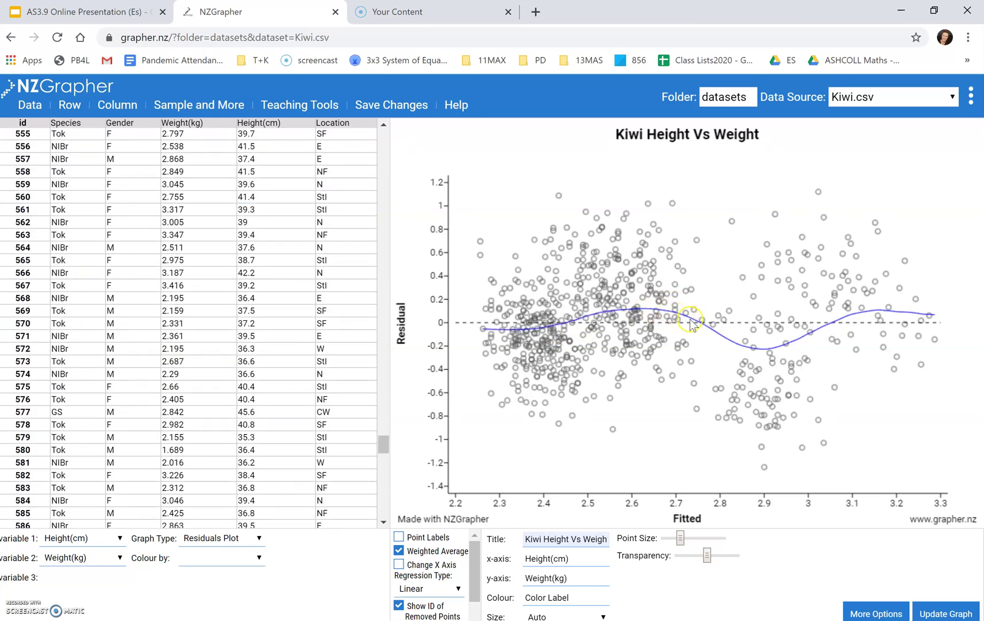
left_click(651, 296)
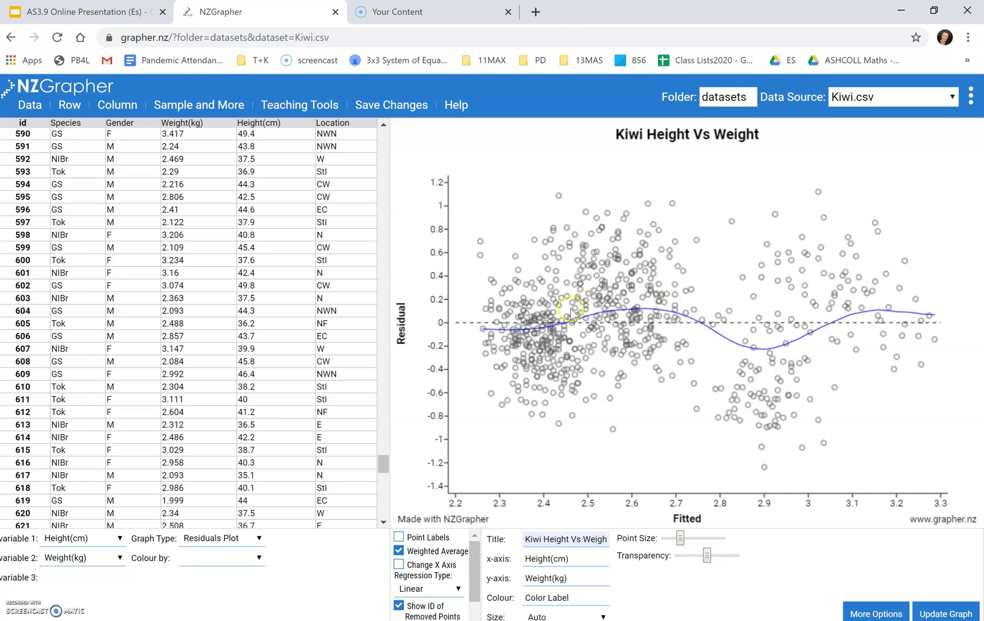
left_click(653, 316)
left_click(659, 316)
left_click(655, 315)
left_click(642, 311)
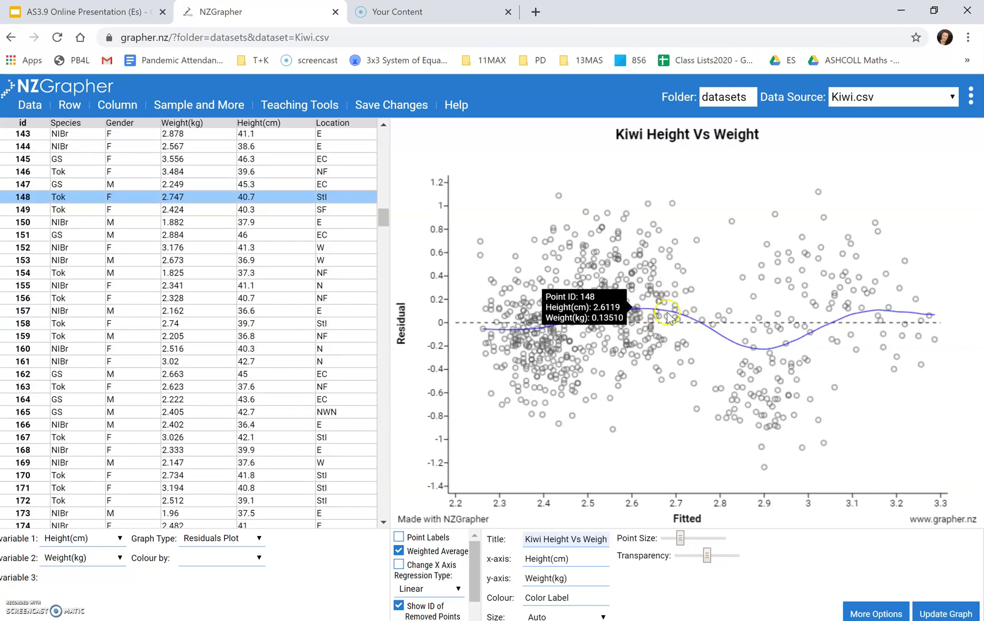
left_click(649, 313)
left_click(639, 316)
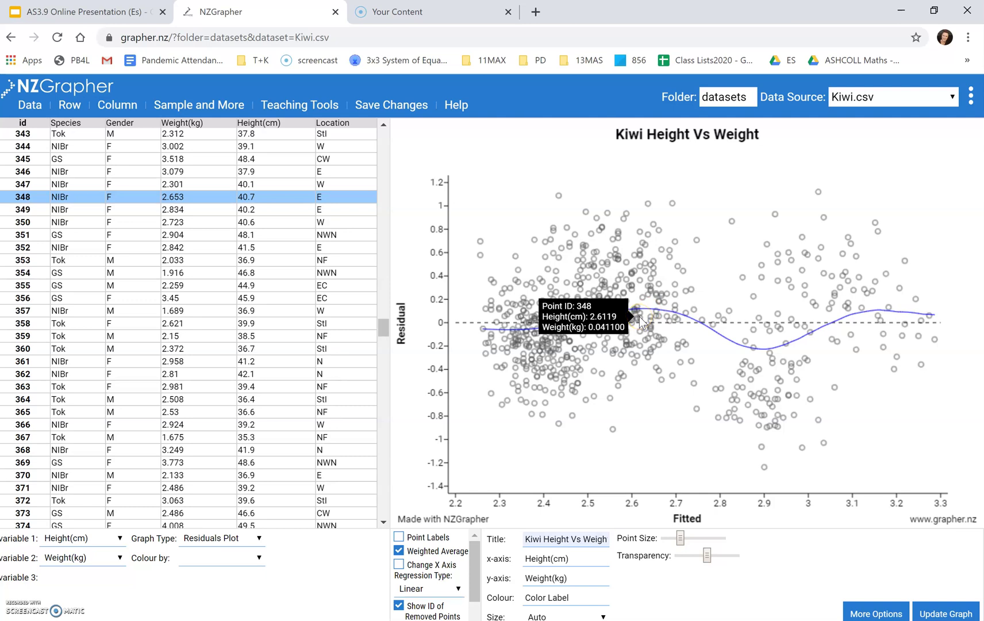
left_click(641, 320)
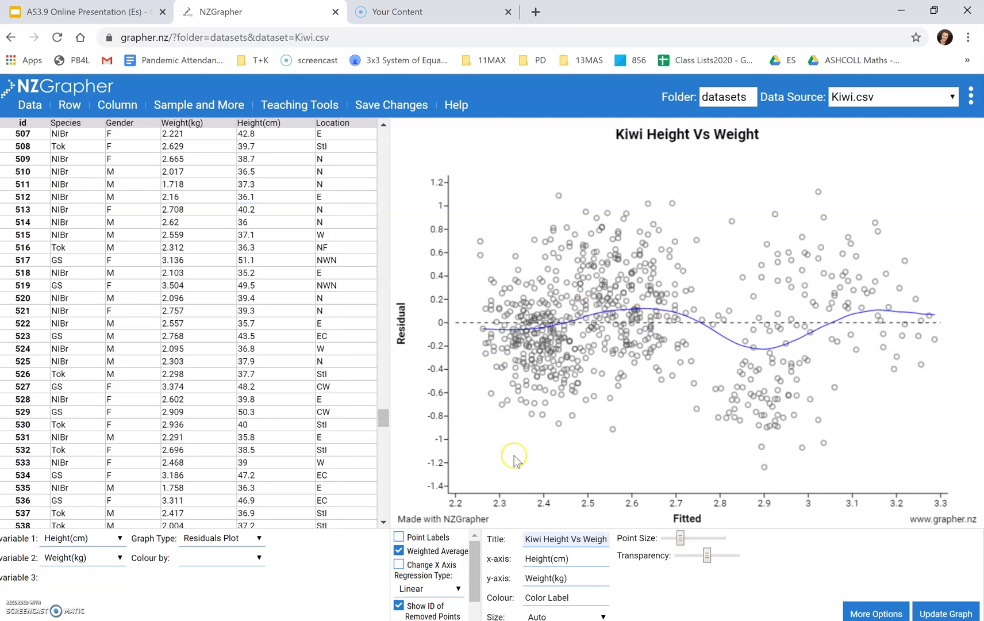
Step: Set the residuals Regression Type to Cubic and review the recalculated plot
left_click(424, 589)
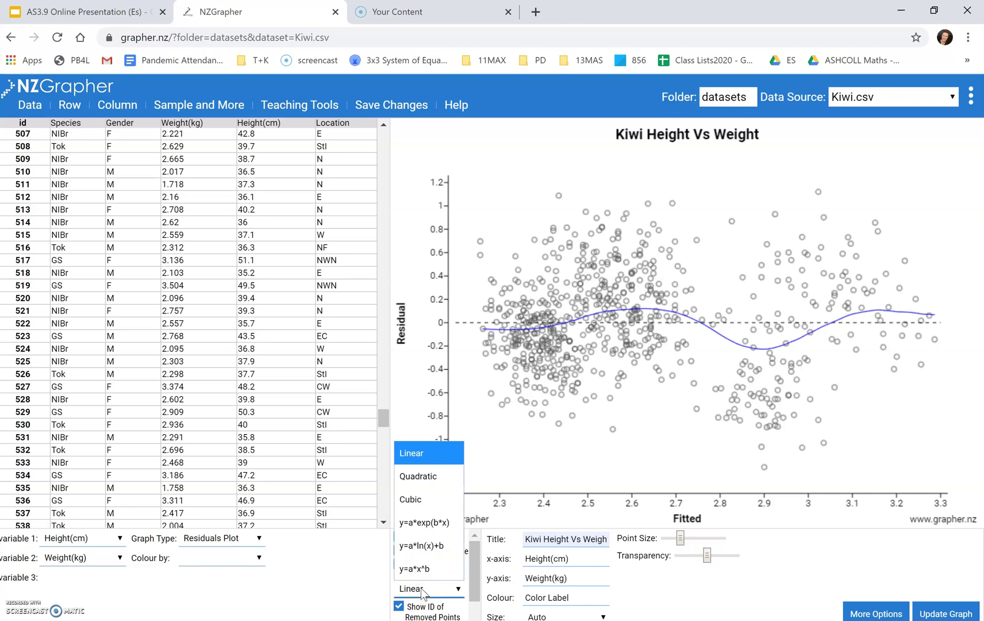
left_click(424, 504)
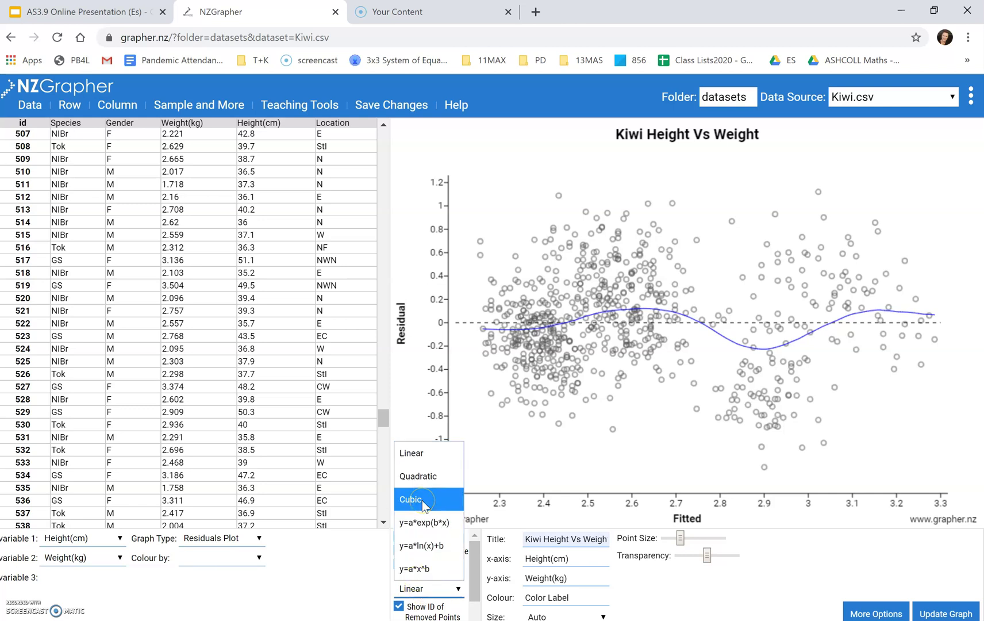
left_click(421, 499)
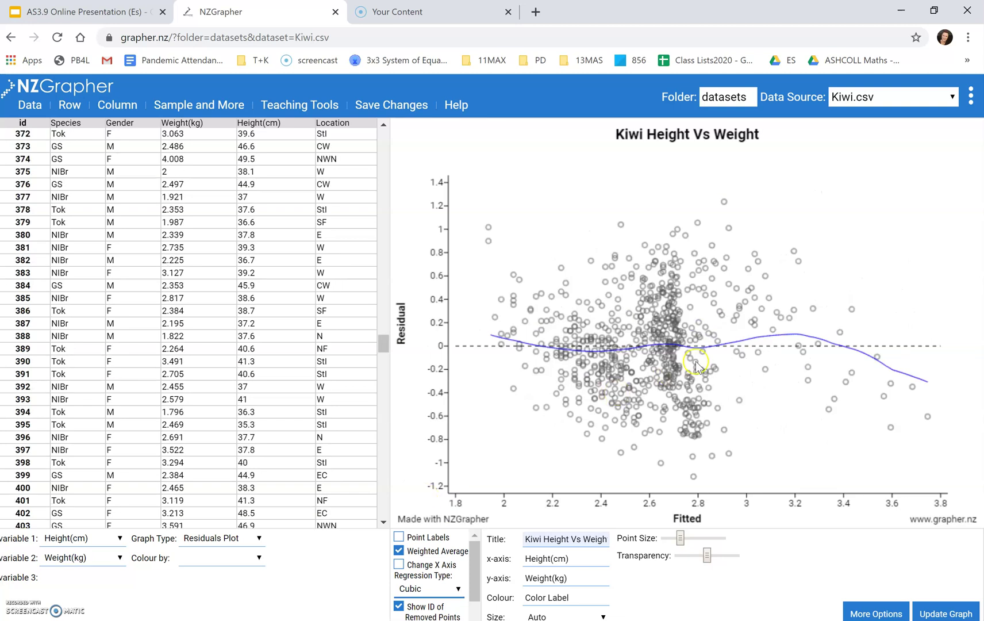
mouse_move(696, 362)
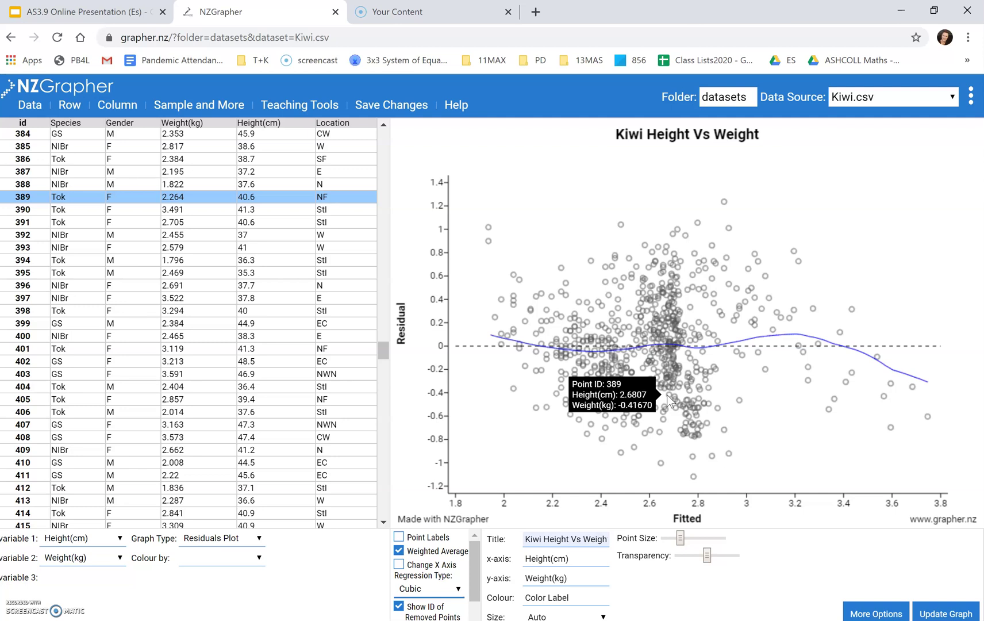
Step: Return to the scatter graph and untick both Regression Line and Cubic
left_click(232, 540)
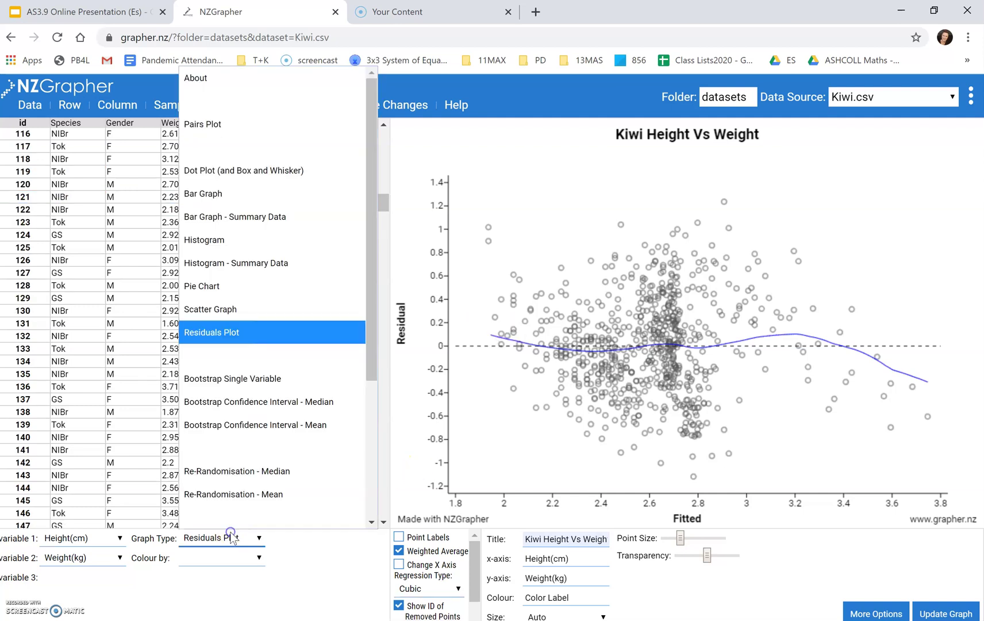
left_click(216, 310)
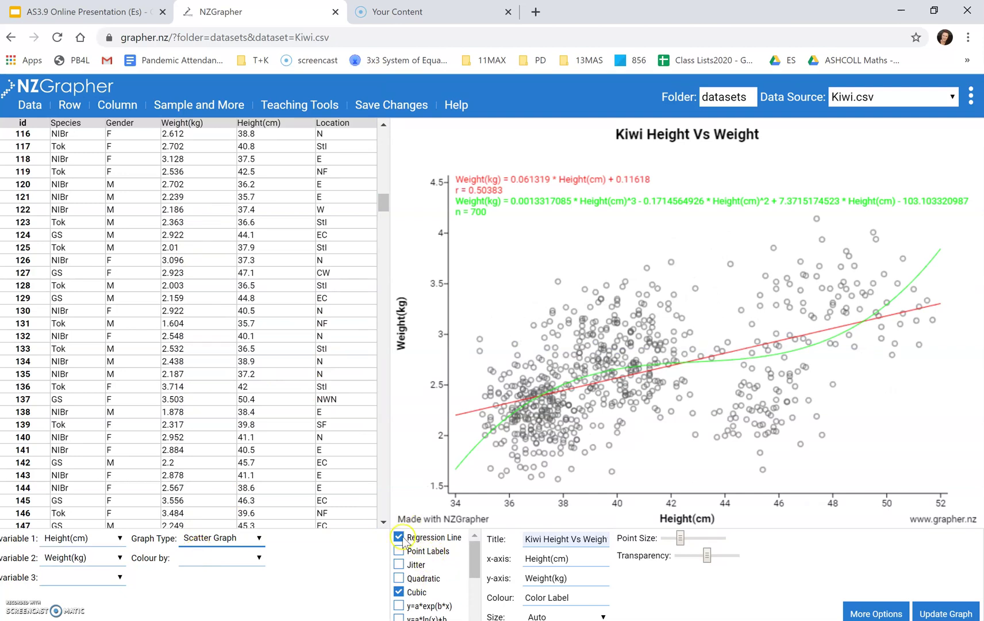
scroll(528, 460, "down", 5)
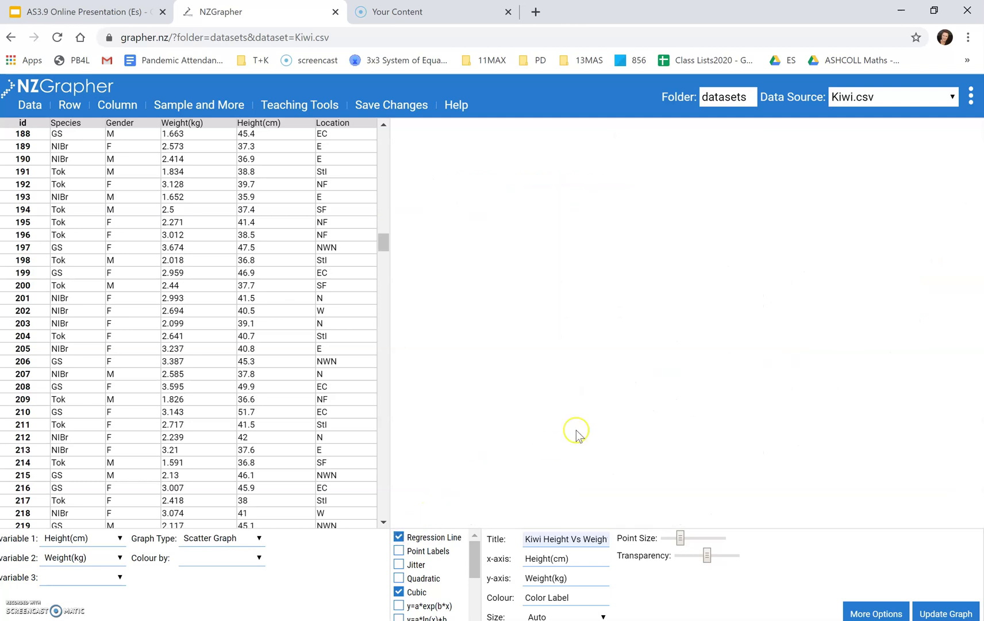
left_click(399, 538)
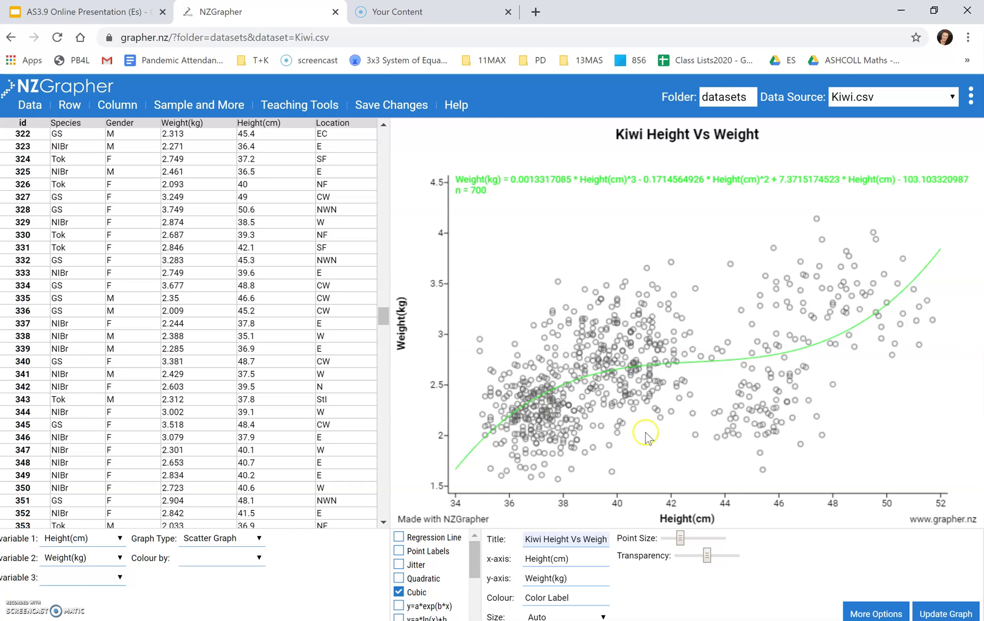
left_click(398, 593)
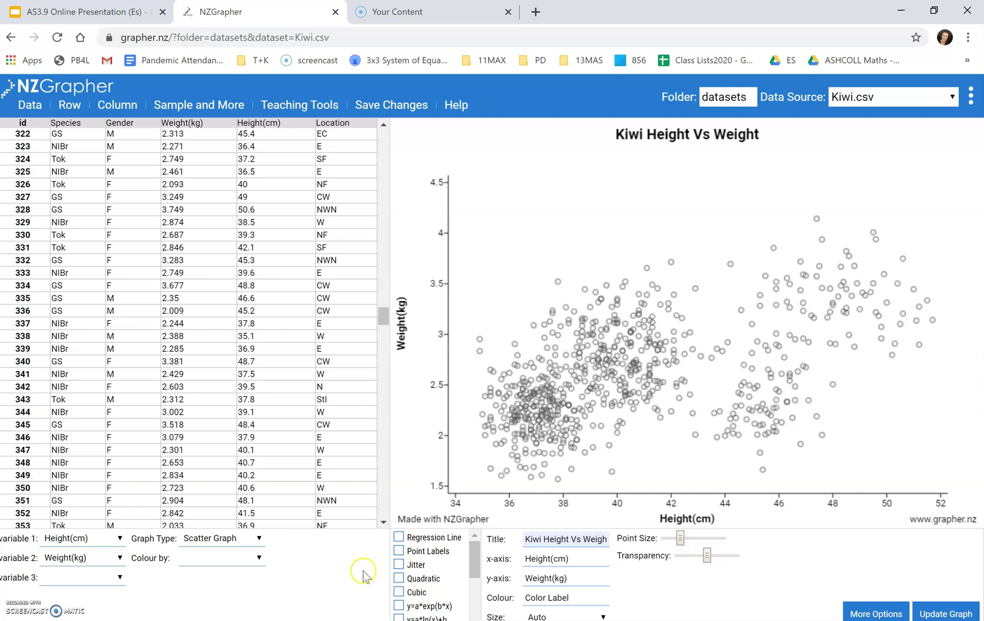
Step: Choose Species as Variable 3, giving GS, NIBr and Tok panels
left_click(90, 578)
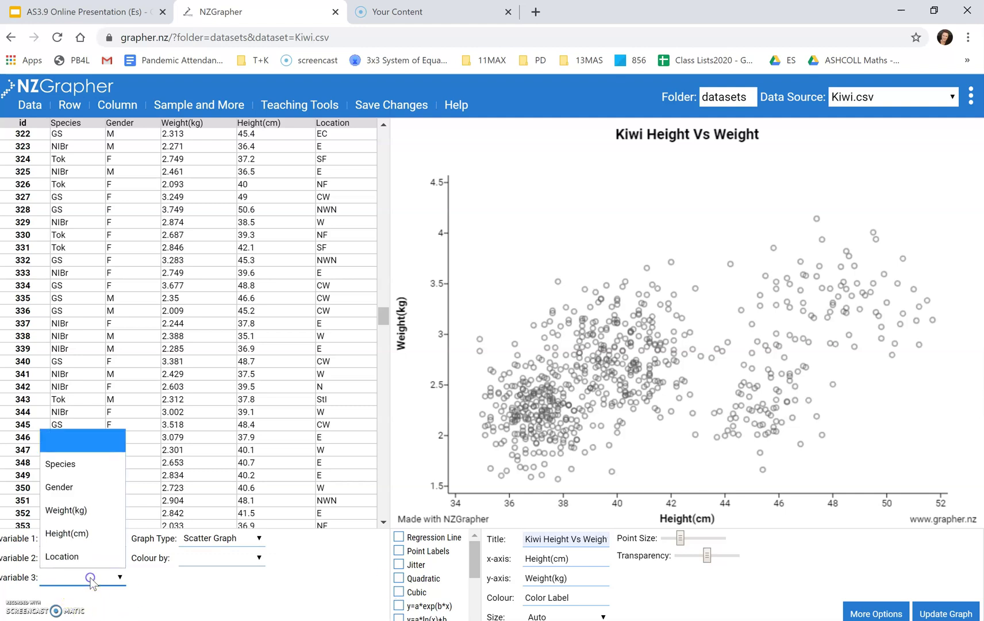
left_click(76, 470)
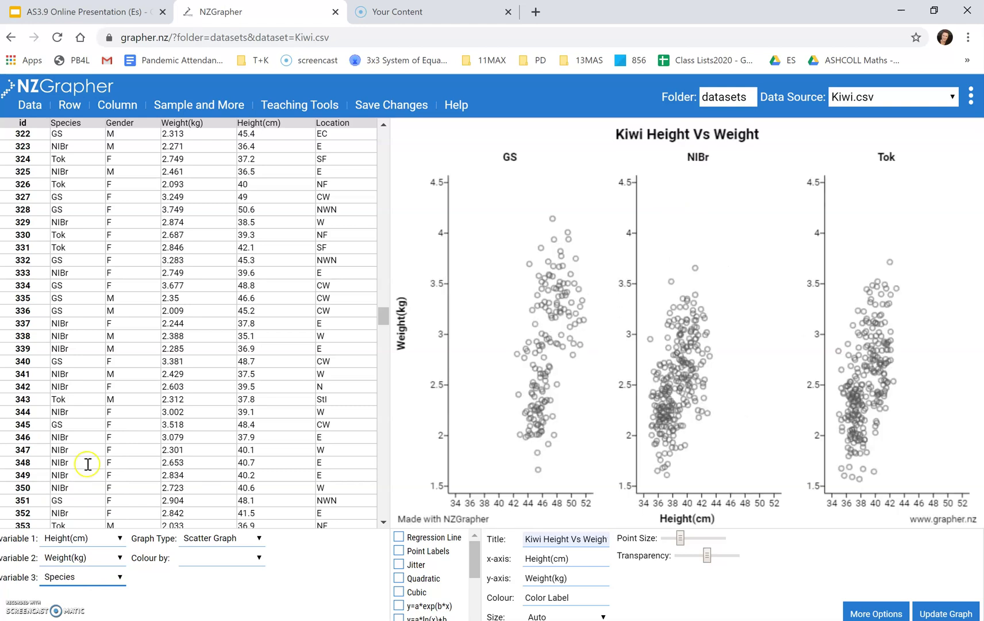
mouse_move(680, 344)
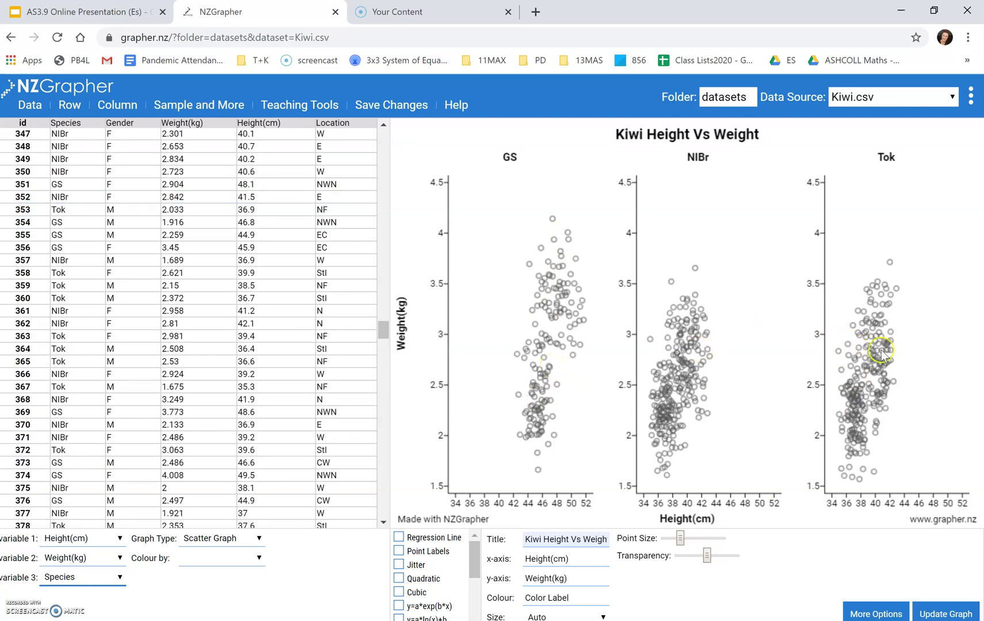
mouse_move(884, 355)
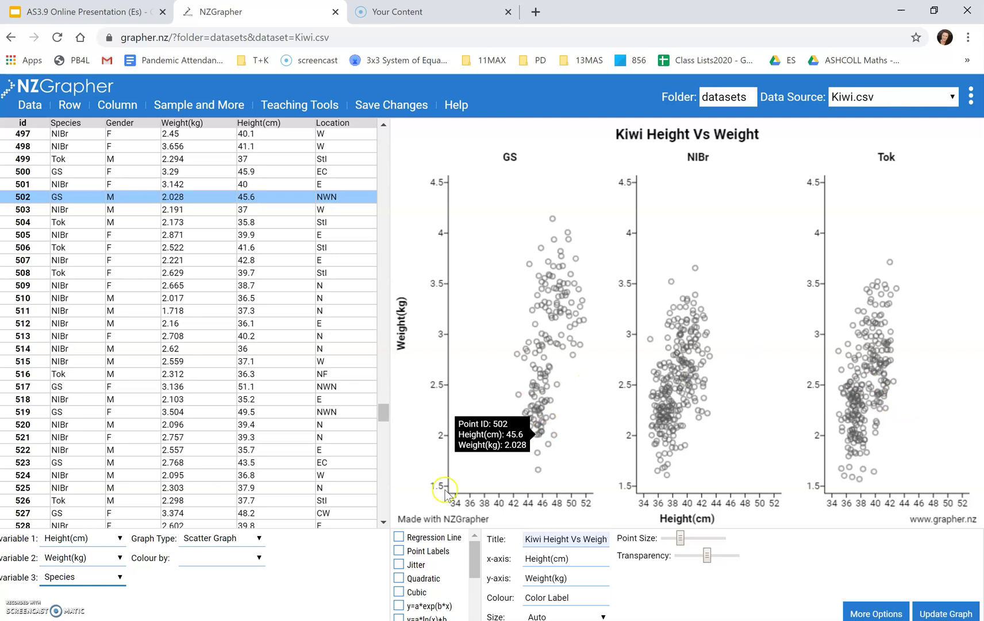
Step: Add regression lines per species: GS r = 0.57989, NIBr r = 0.52905, Tok r = 0.53939
left_click(398, 538)
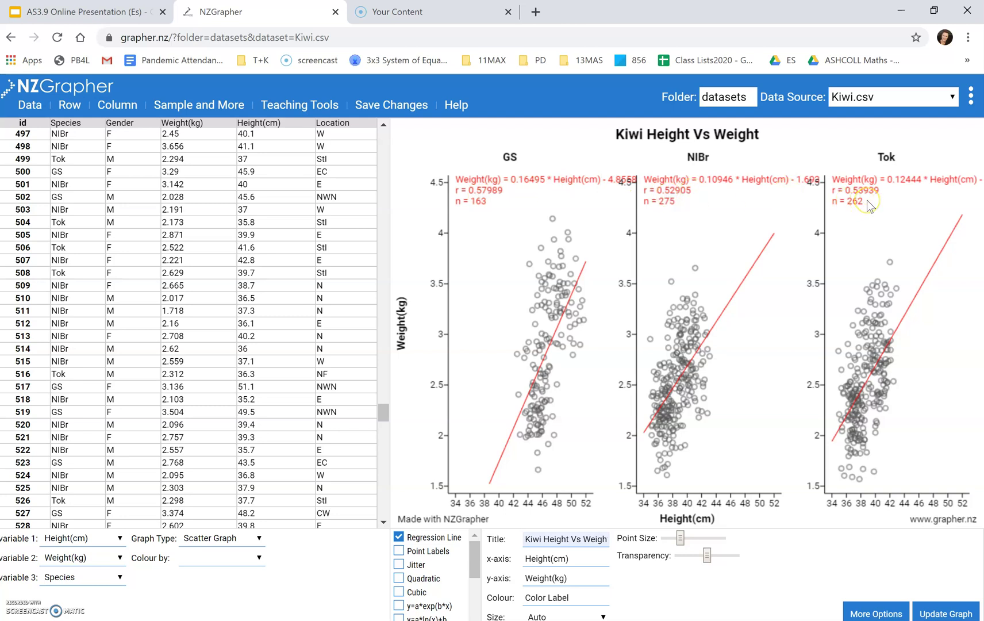
key("Home")
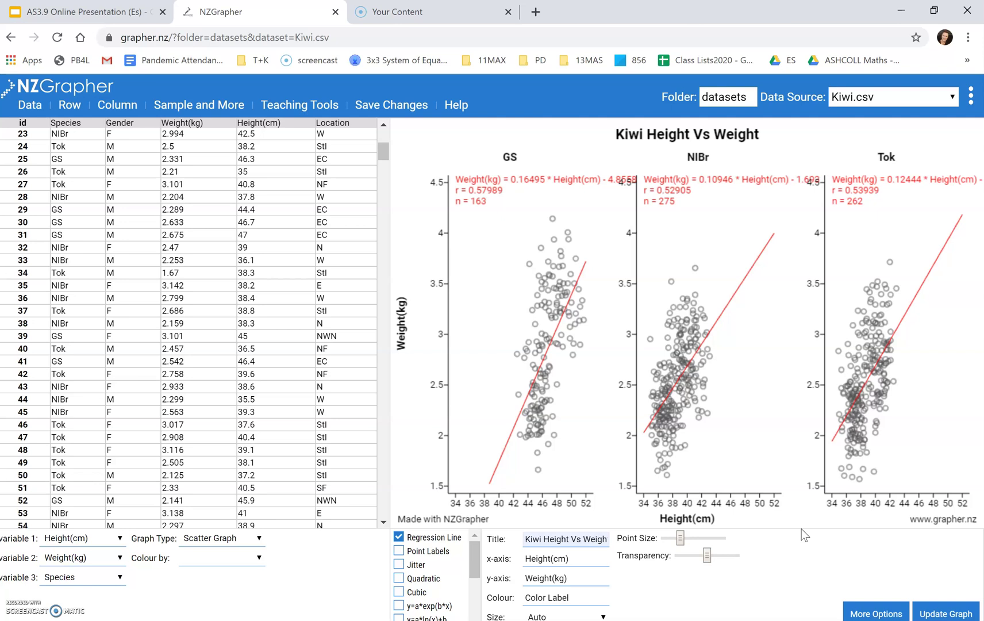
Step: Colour the points by Gender (F red, M blue), then check several GS points' height and weight
left_click(233, 569)
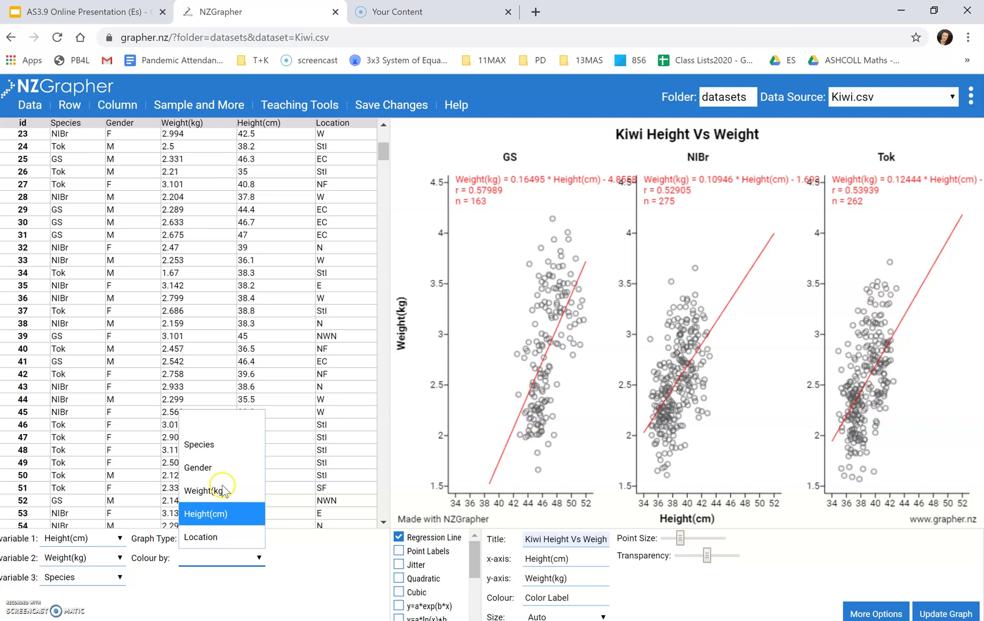
left_click(214, 467)
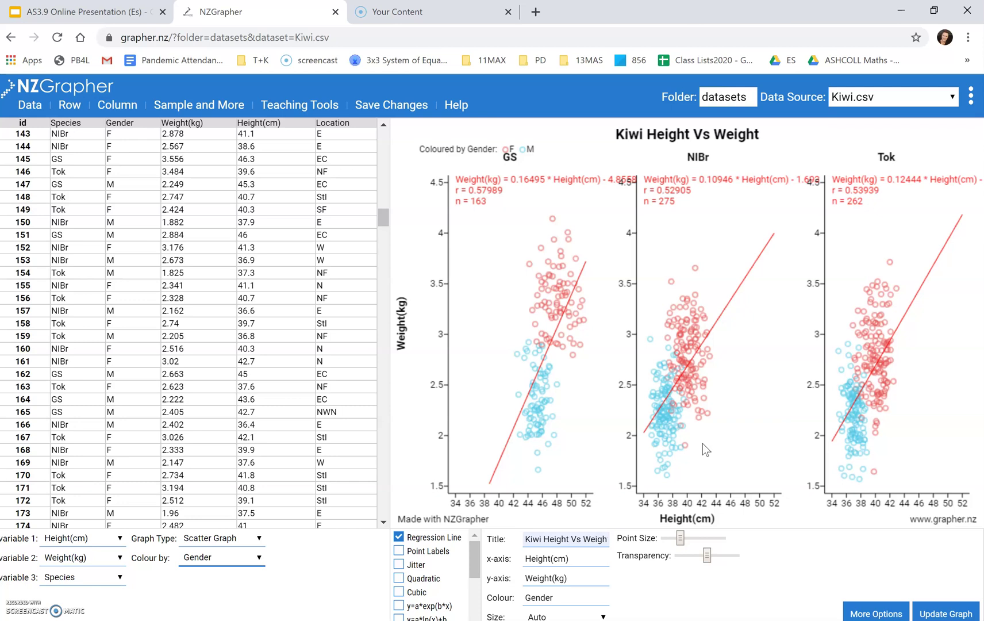
left_click(554, 372)
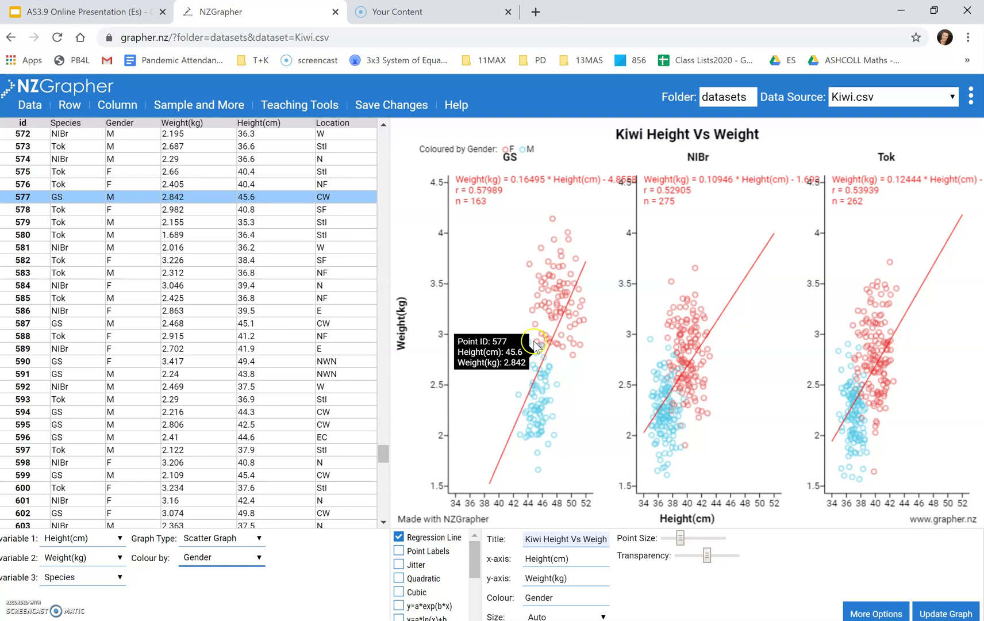
left_click(520, 382)
left_click(531, 463)
left_click(538, 362)
left_click(549, 363)
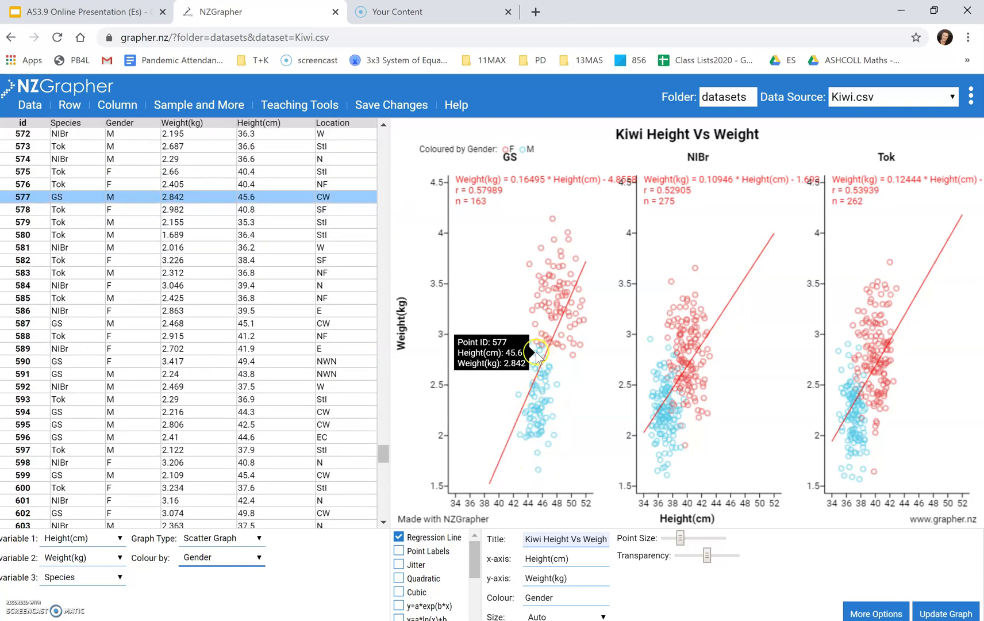
left_click(535, 446)
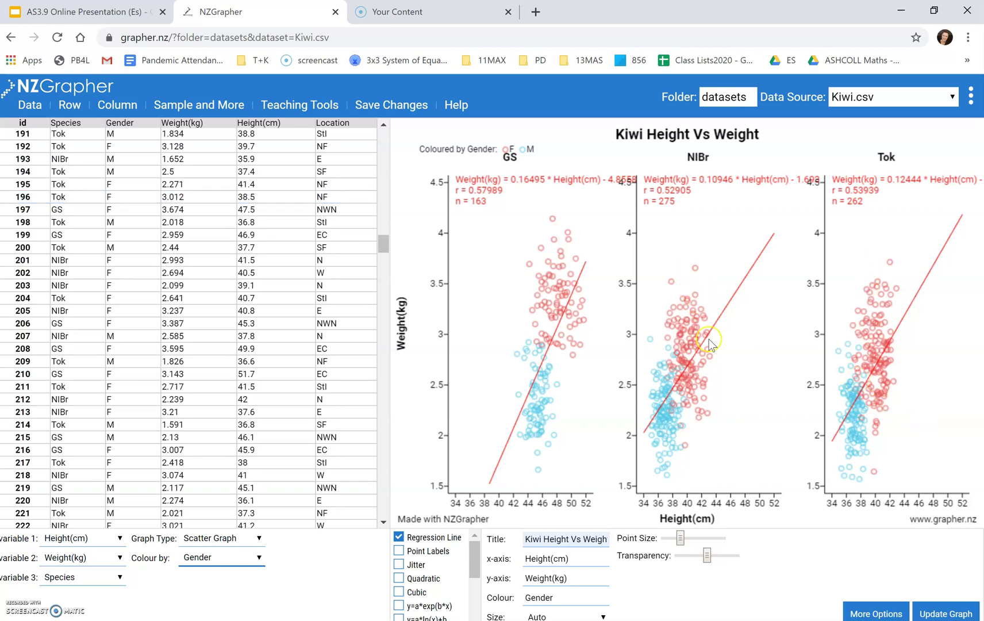
mouse_move(684, 371)
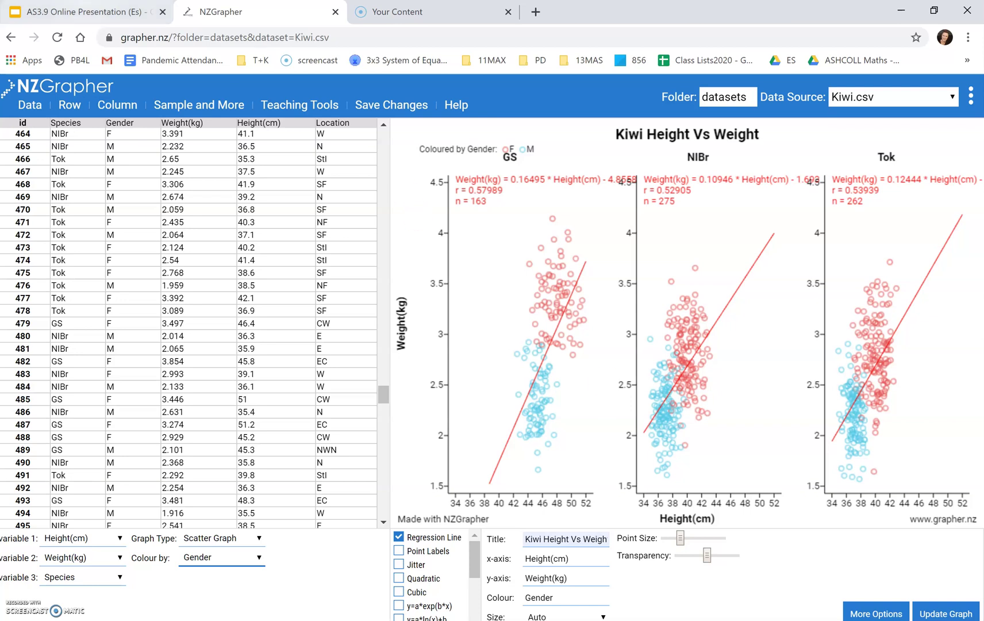
Step: Return to the model fitting presentation and view residual slides 30 and 31
left_click(79, 15)
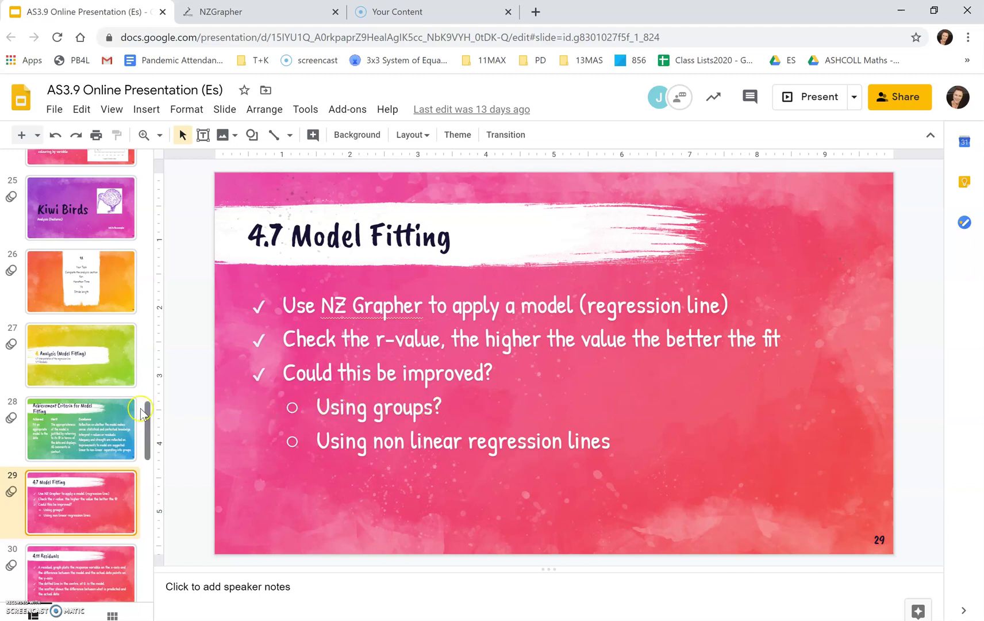
left_click_drag(146, 422, 147, 448)
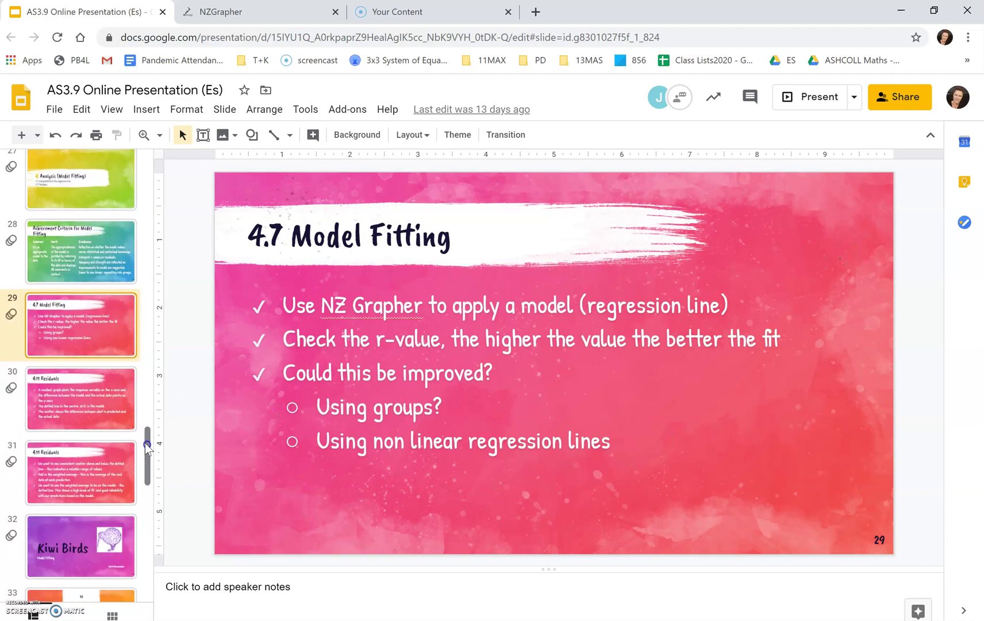
left_click(82, 392)
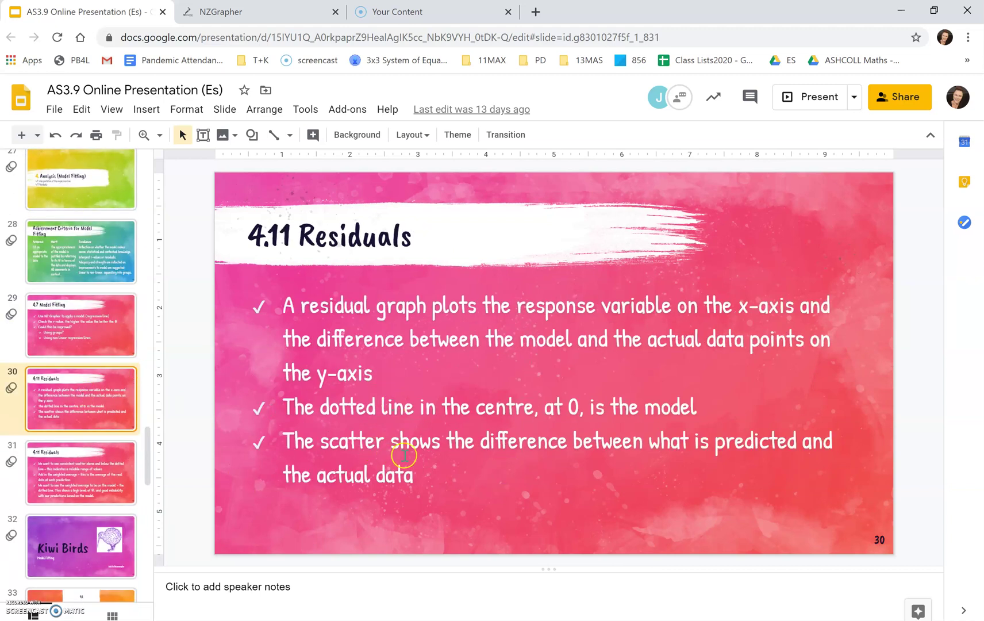
left_click(84, 475)
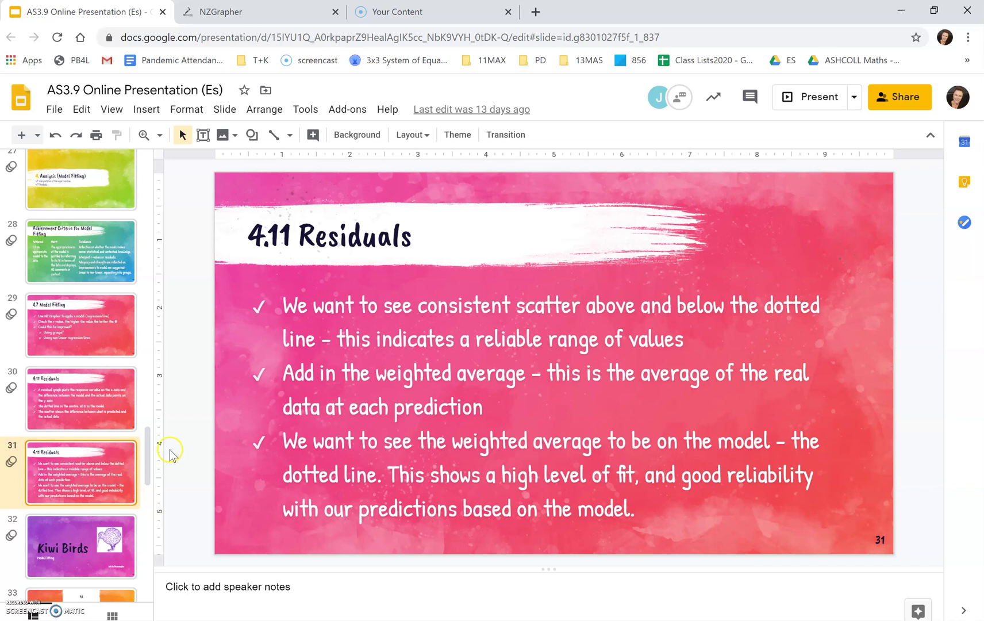
Step: Show slide 32, Kiwi Birds: Model Fitting, with its exemplar link preview
scroll(148, 451, "down", 2)
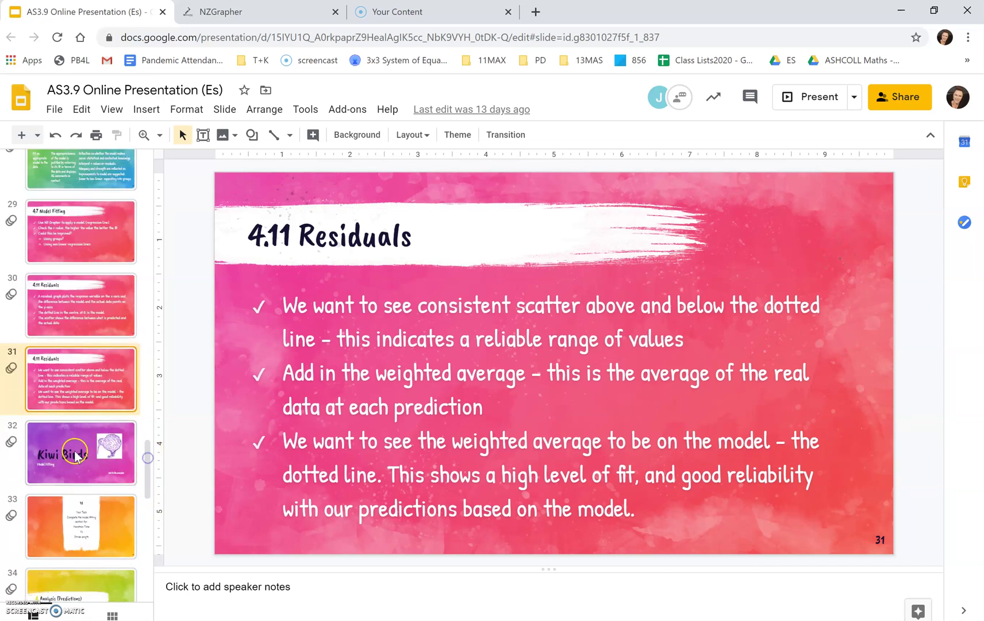
left_click(143, 435)
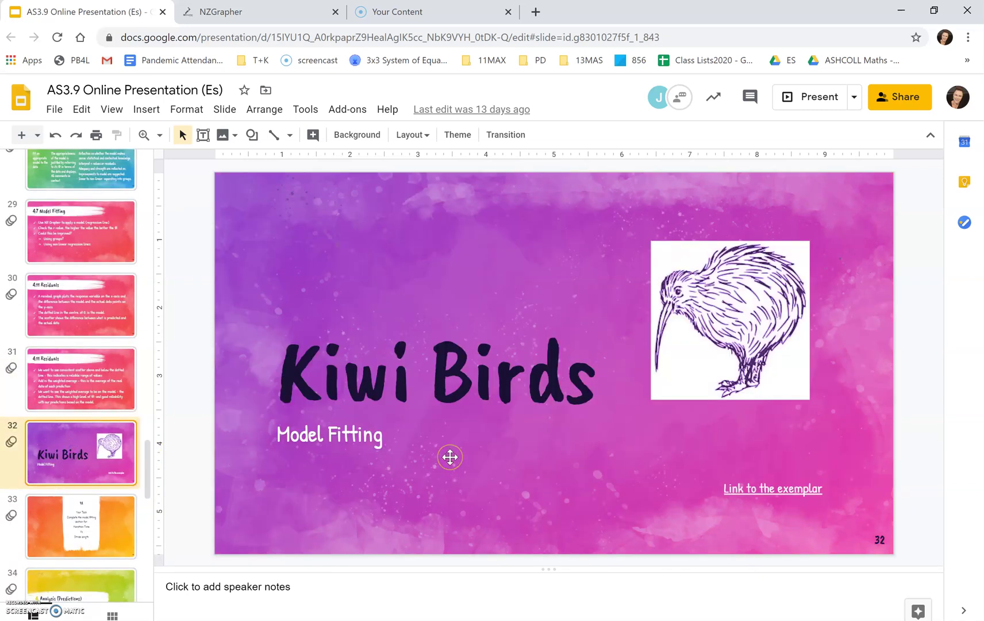
left_click(780, 488)
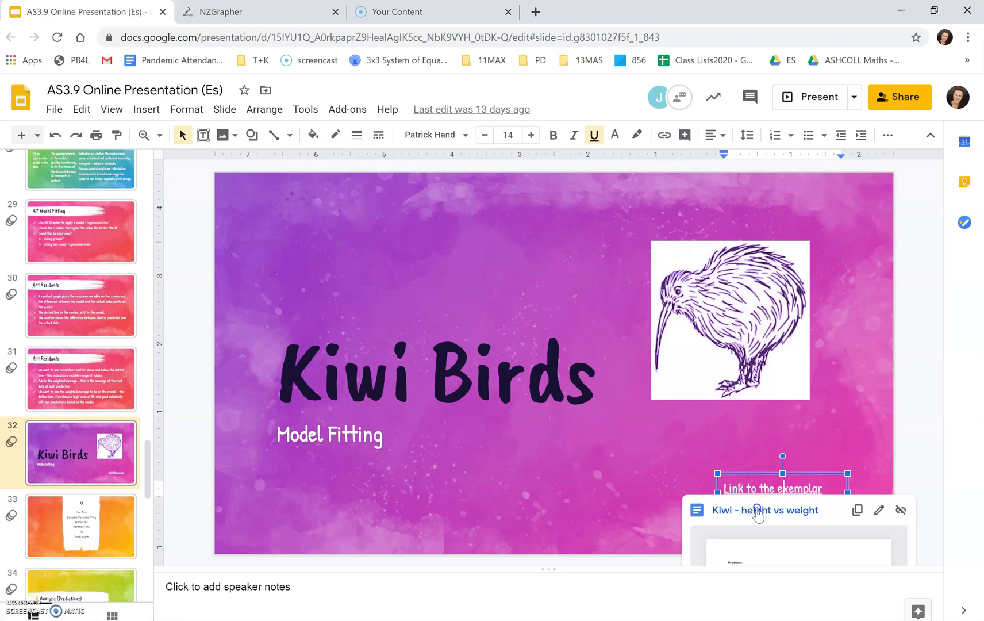
Step: Open the linked 'Kiwi - height vs weight' exemplar and look over its gender and regression charts
left_click(757, 509)
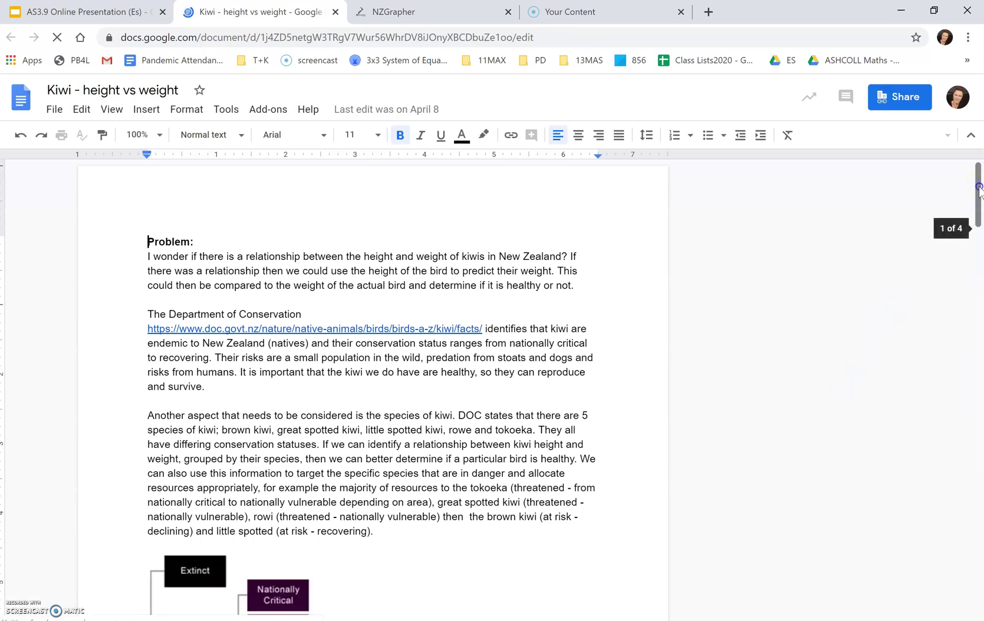
left_click(979, 265)
scroll(972, 333, "down", 20)
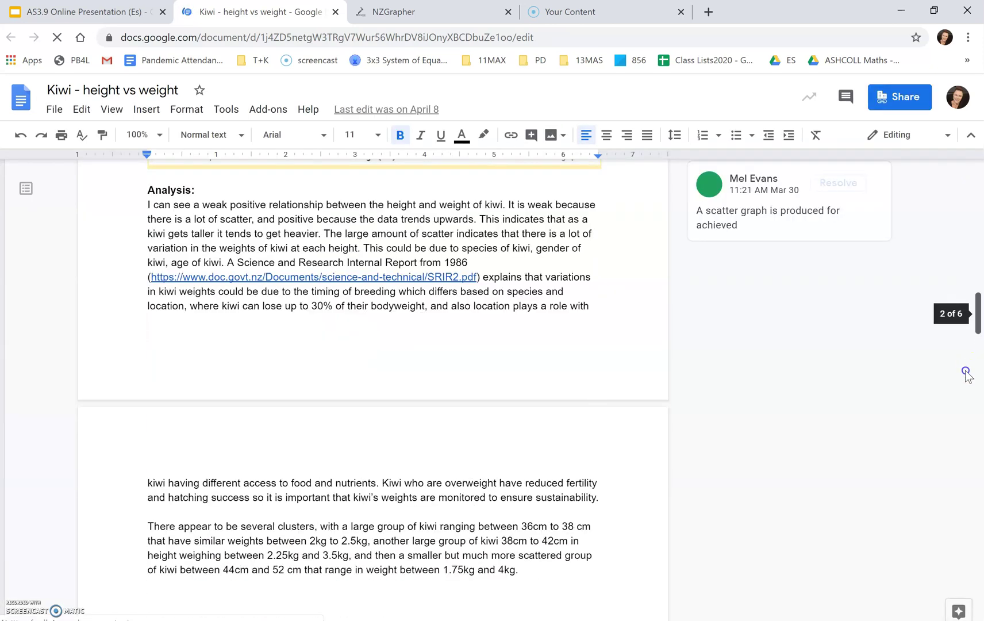
scroll(965, 425, "down", 10)
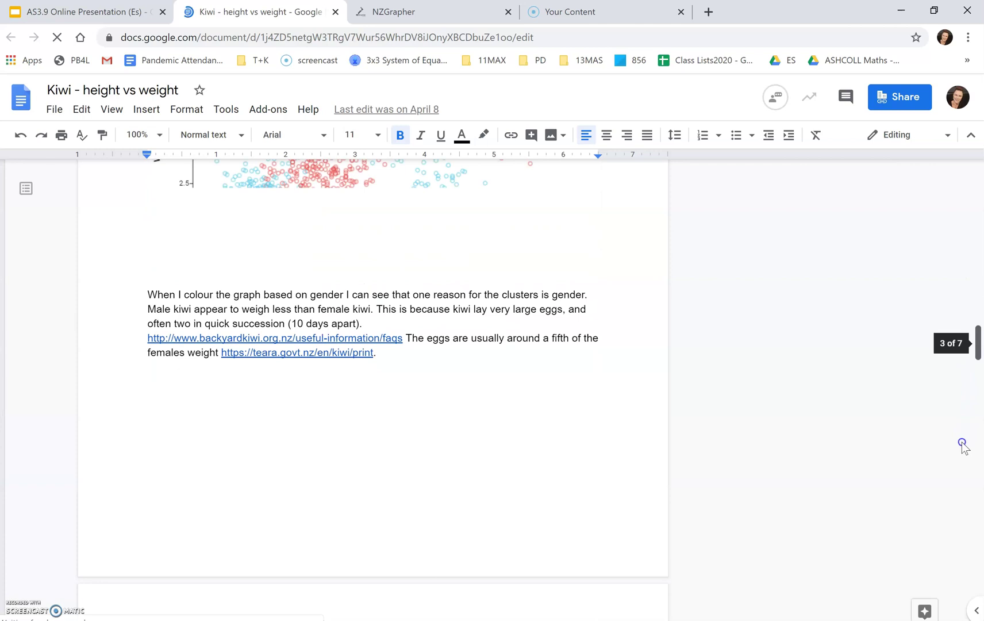
scroll(541, 415, "down", 8)
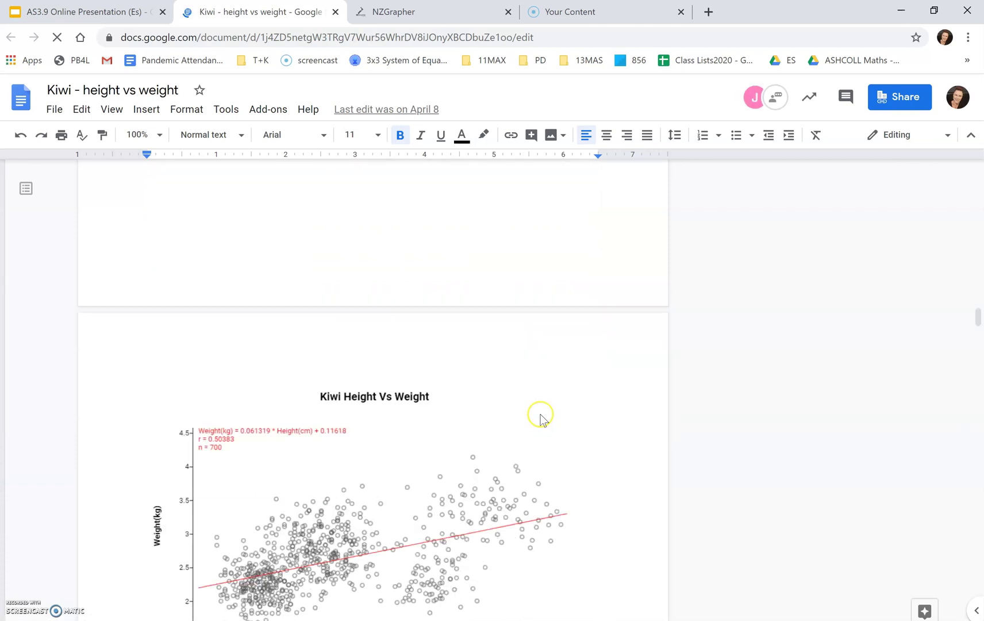
scroll(541, 414, "up", 18)
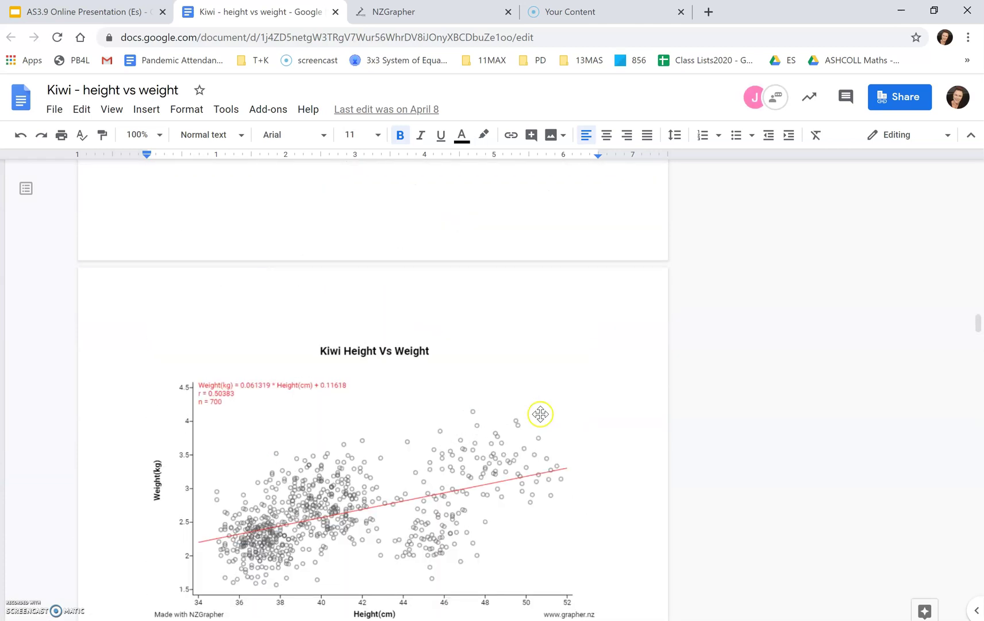
scroll(540, 413, "up", 10)
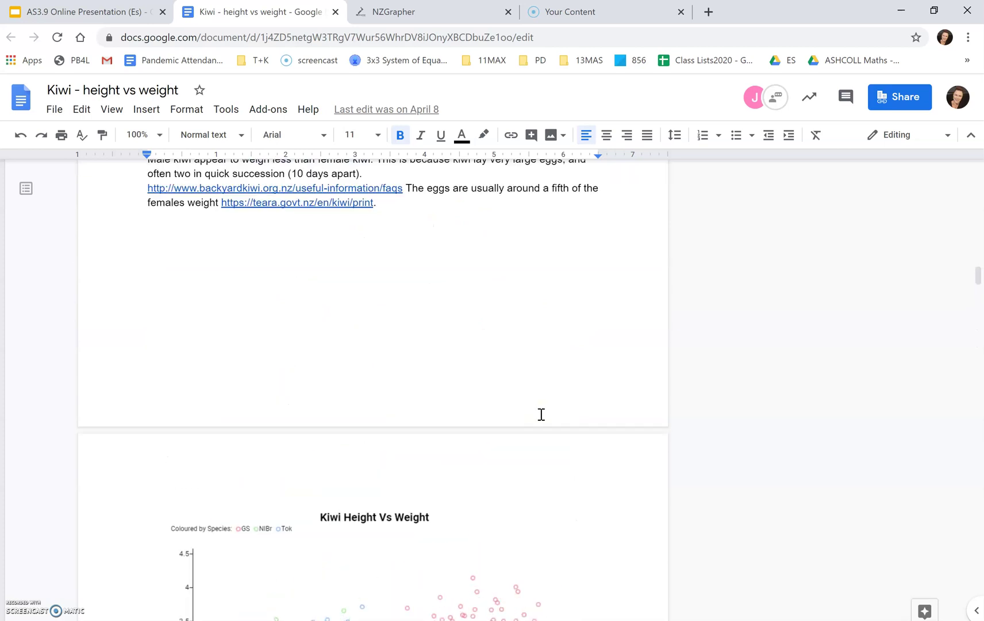
scroll(540, 414, "up", 10)
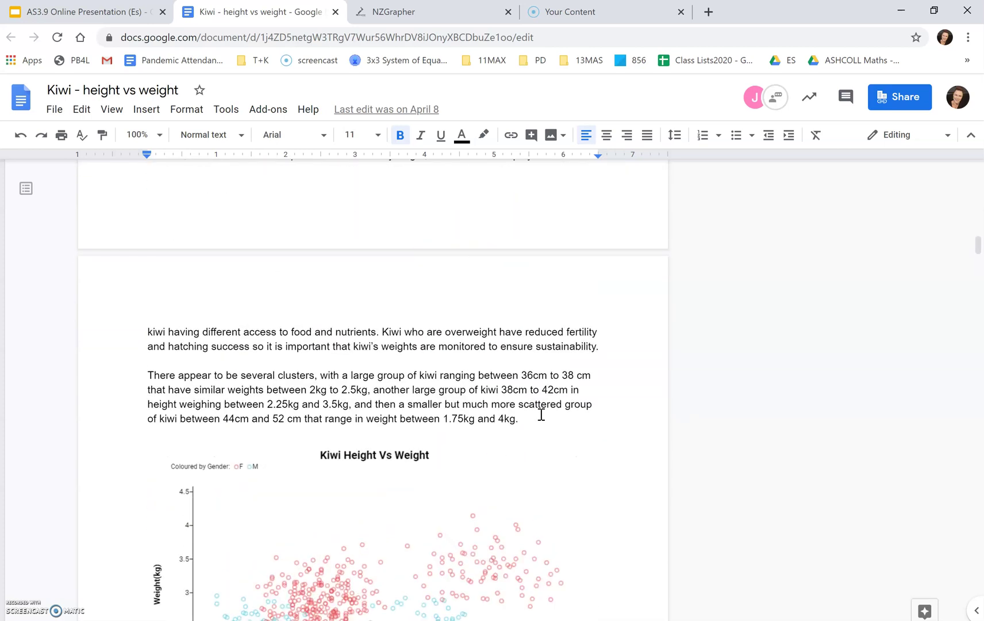
Step: Move down to the residuals plot and the note that other models gave similar residuals
scroll(541, 414, "down", 20)
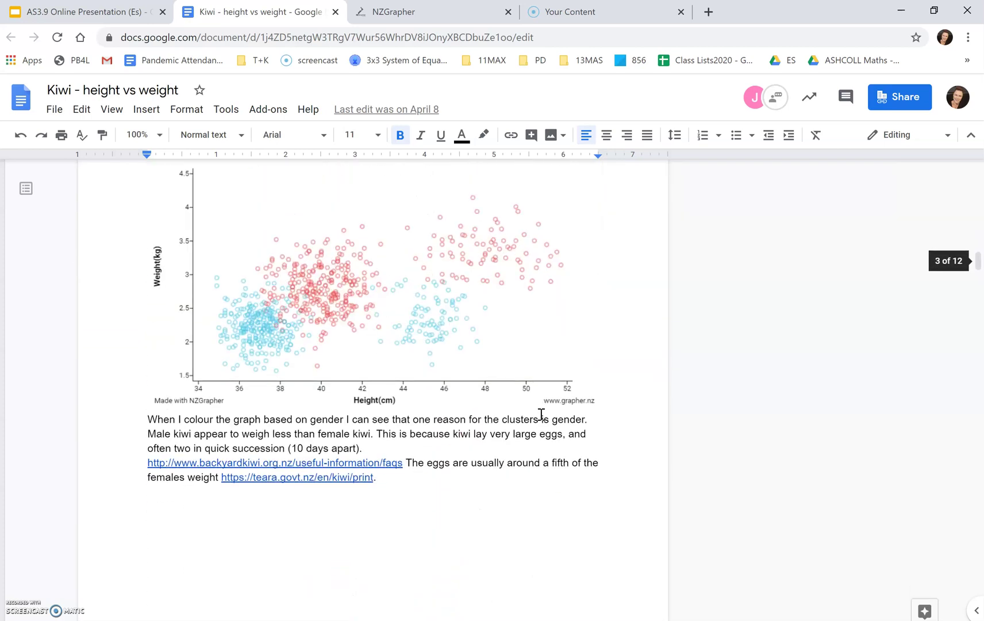
scroll(540, 414, "down", 12)
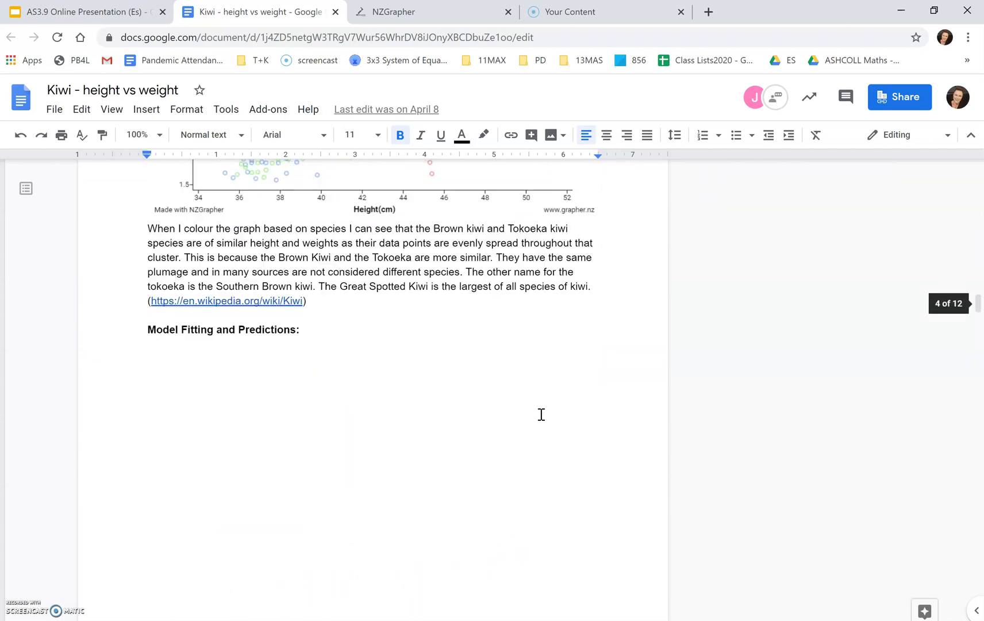
scroll(541, 413, "down", 7)
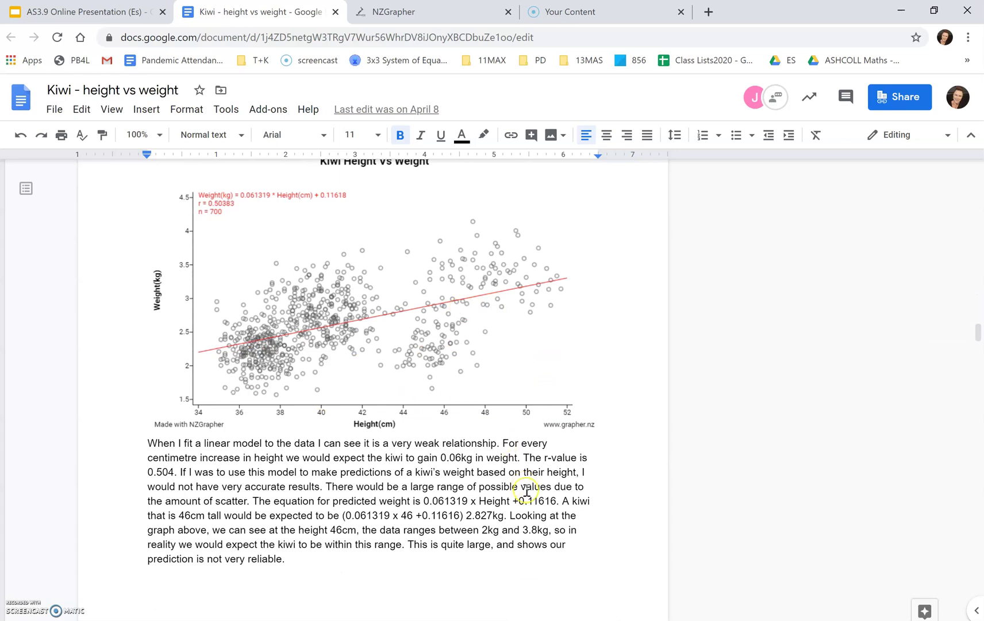
scroll(632, 504, "down", 10)
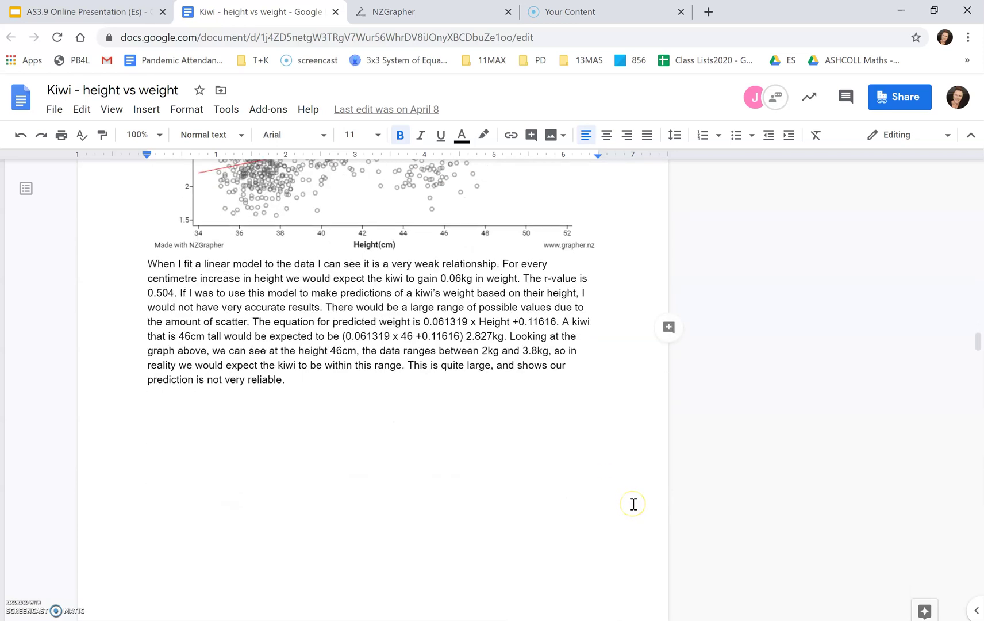
scroll(633, 503, "down", 3)
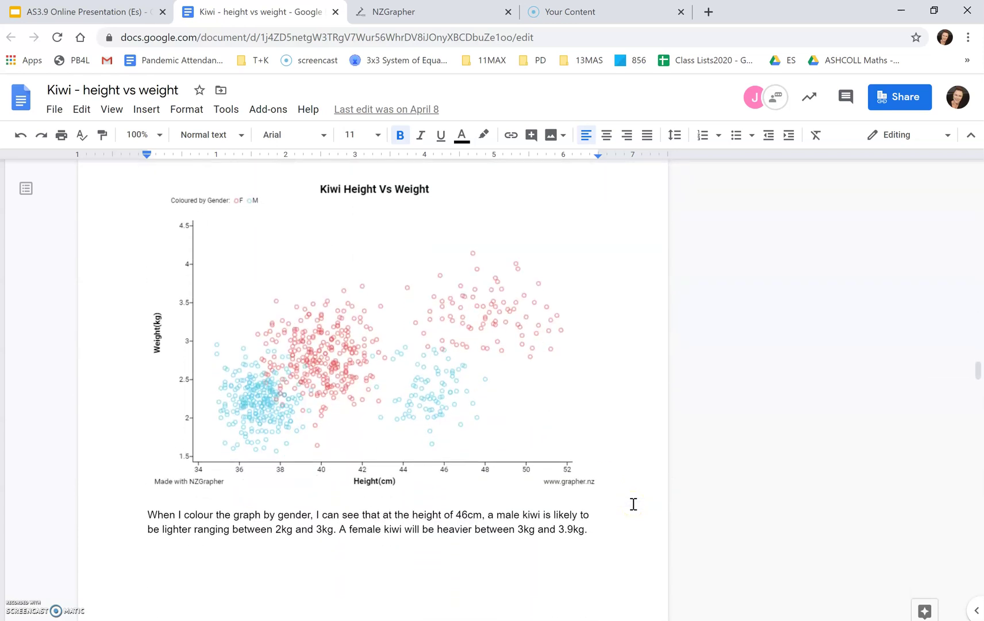
scroll(633, 504, "down", 13)
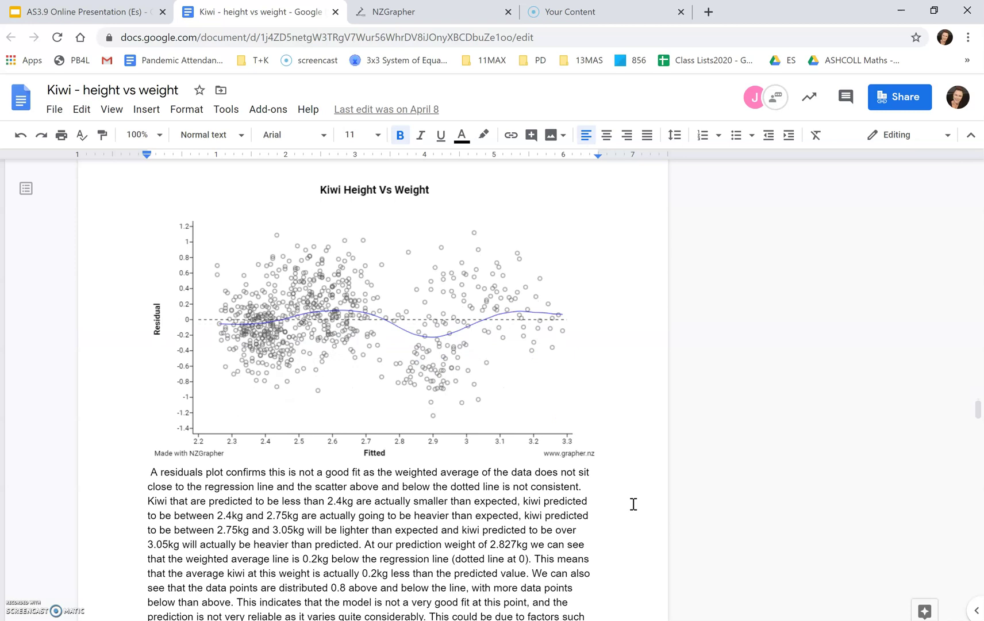
Step: Move past the Quadratic and Exponential residual plots to the GS/NIBr/Tok regression and page 9 species-by-gender graphs
scroll(634, 504, "down", 7)
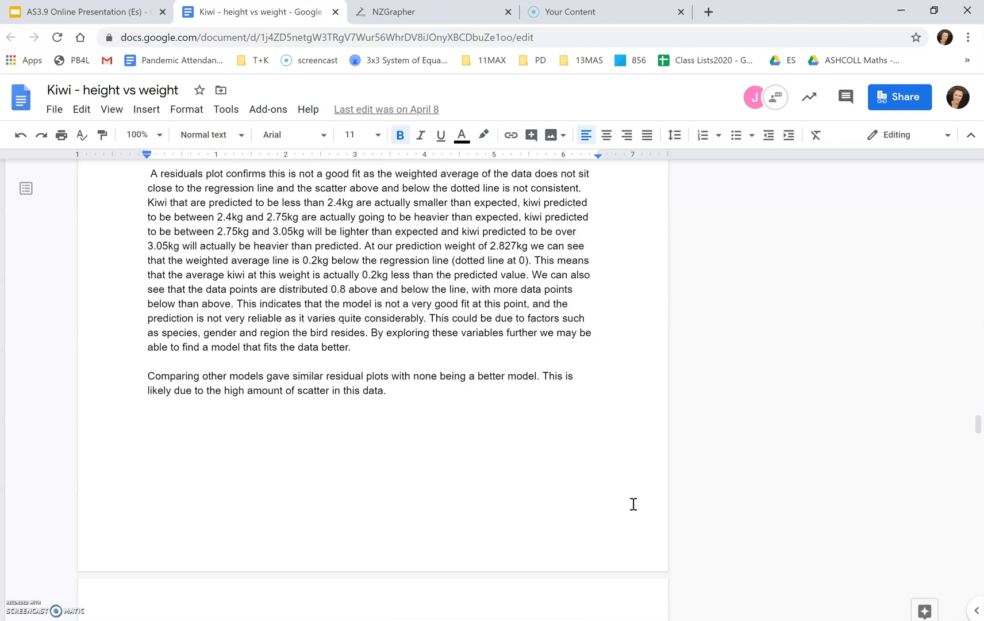
scroll(633, 503, "down", 7)
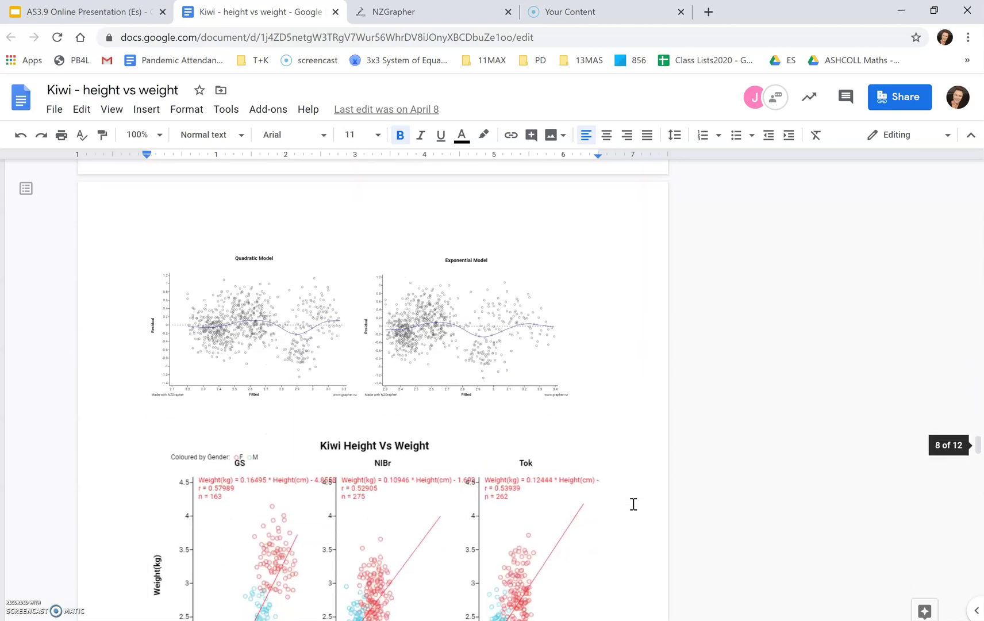
scroll(633, 504, "up", 2)
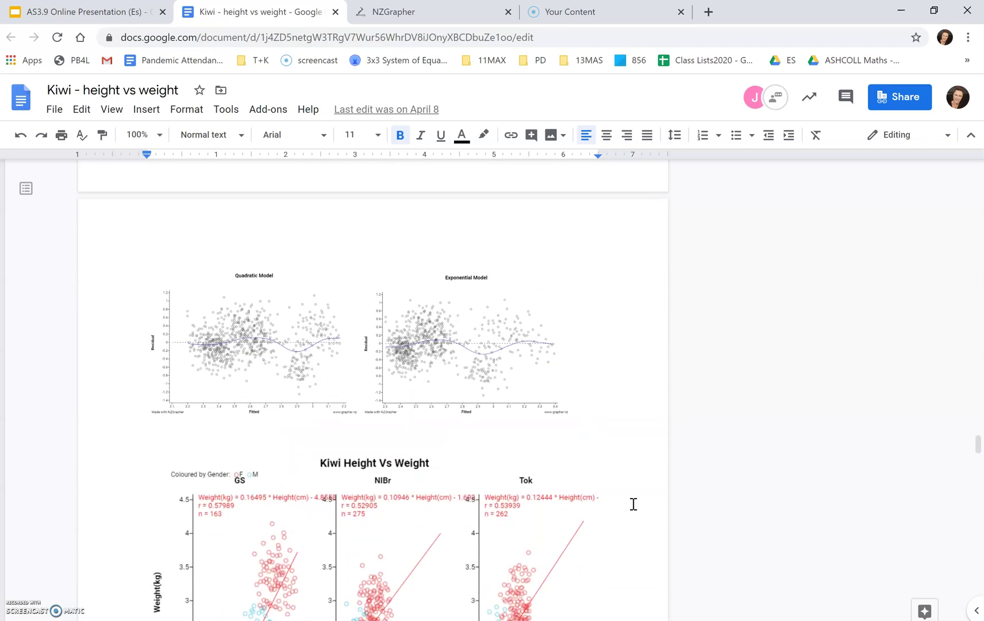
scroll(633, 504, "down", 3)
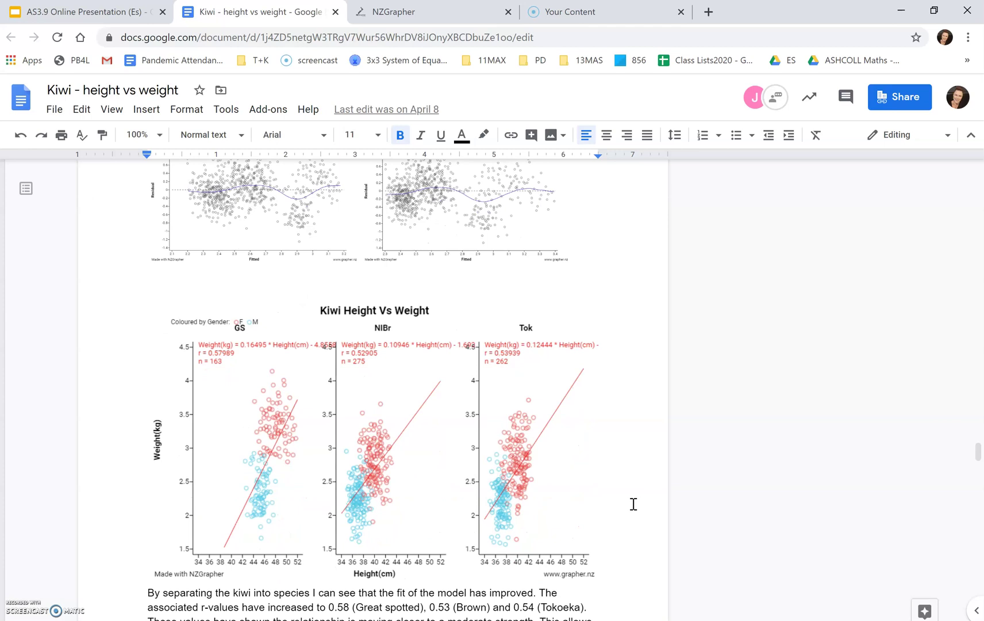
scroll(633, 504, "down", 1)
scroll(632, 503, "up", 9)
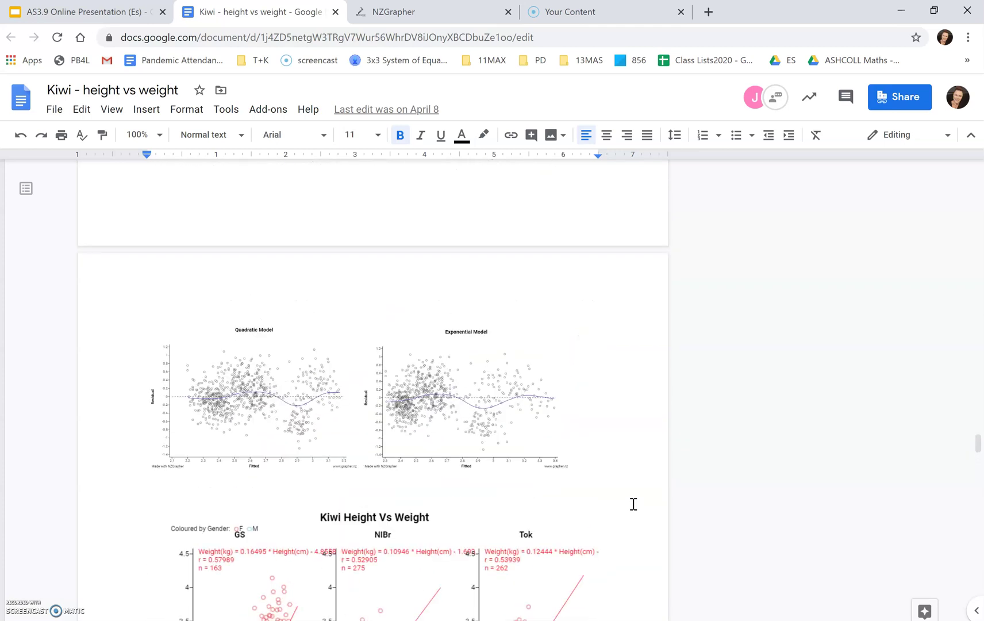
scroll(633, 503, "down", 2)
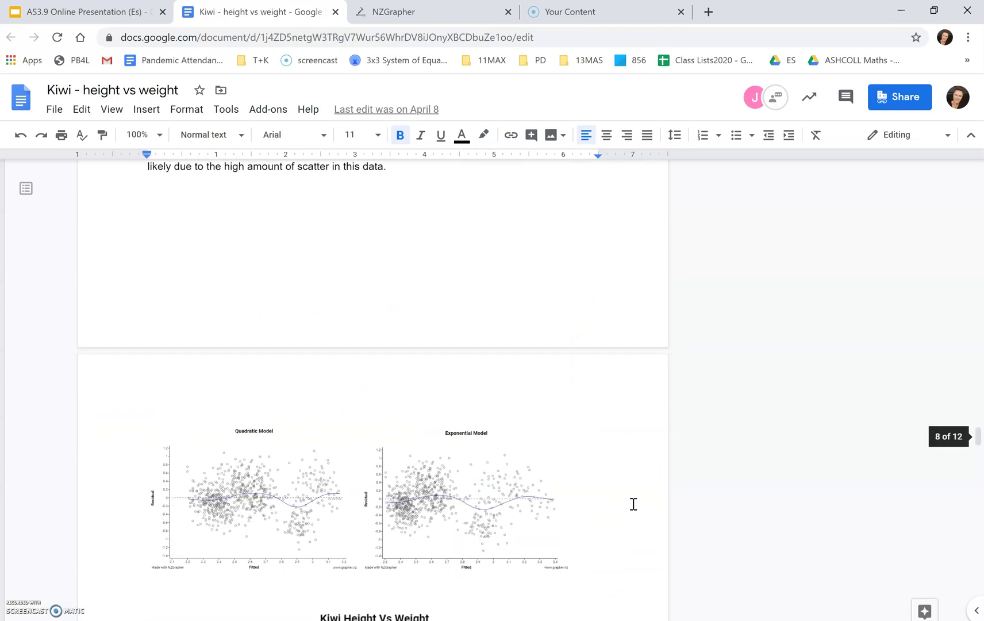
scroll(633, 503, "down", 3)
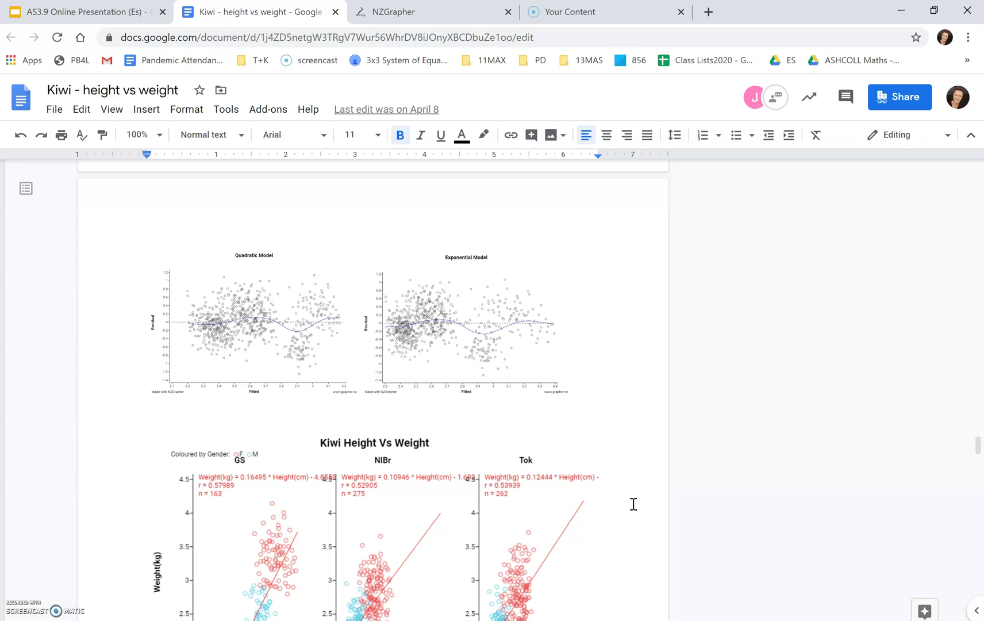
scroll(632, 503, "down", 4)
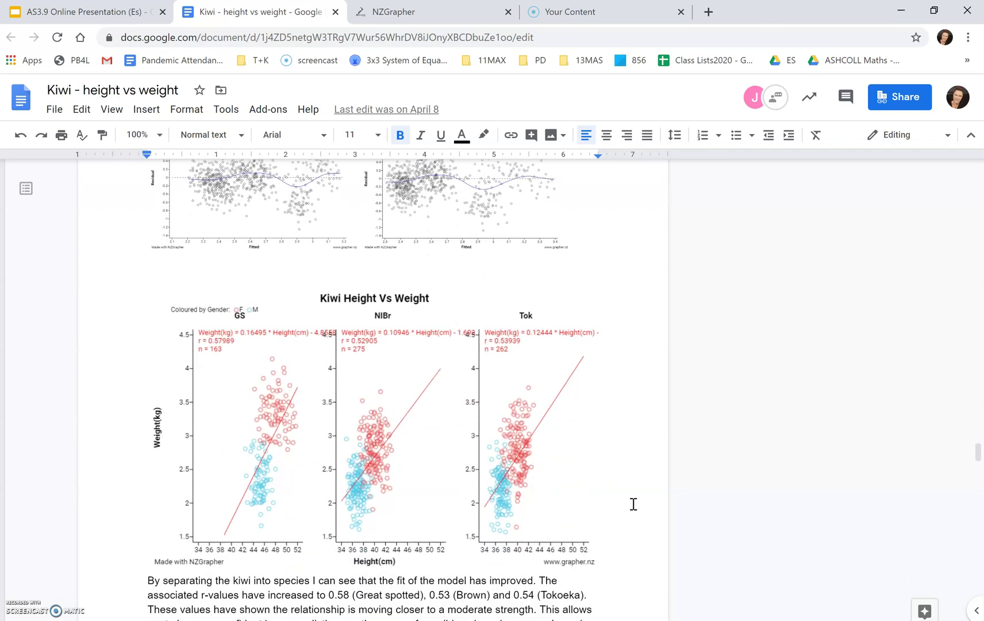
scroll(632, 503, "down", 1)
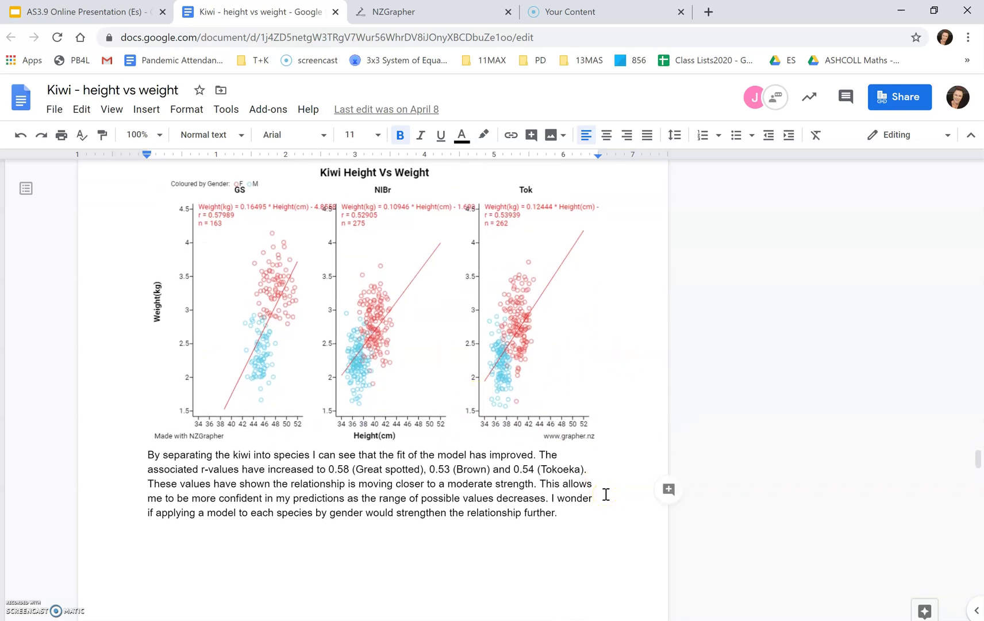
scroll(605, 494, "down", 8)
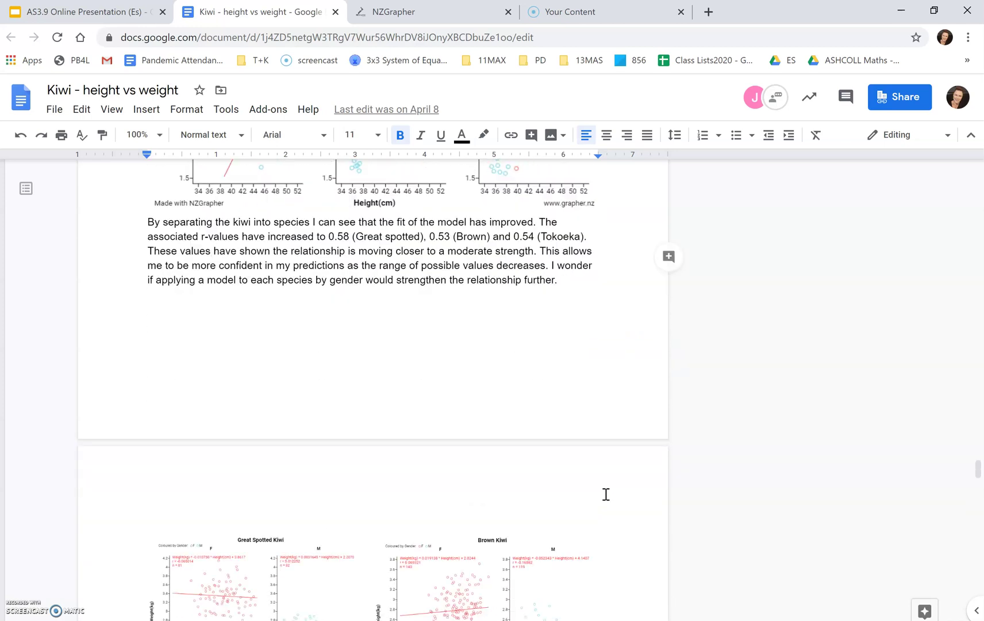
Step: Bring up the Great Spotted Kiwi graph coloured by location (CW, EC, NWN), r = 0.57989, n = 163
scroll(605, 494, "down", 1)
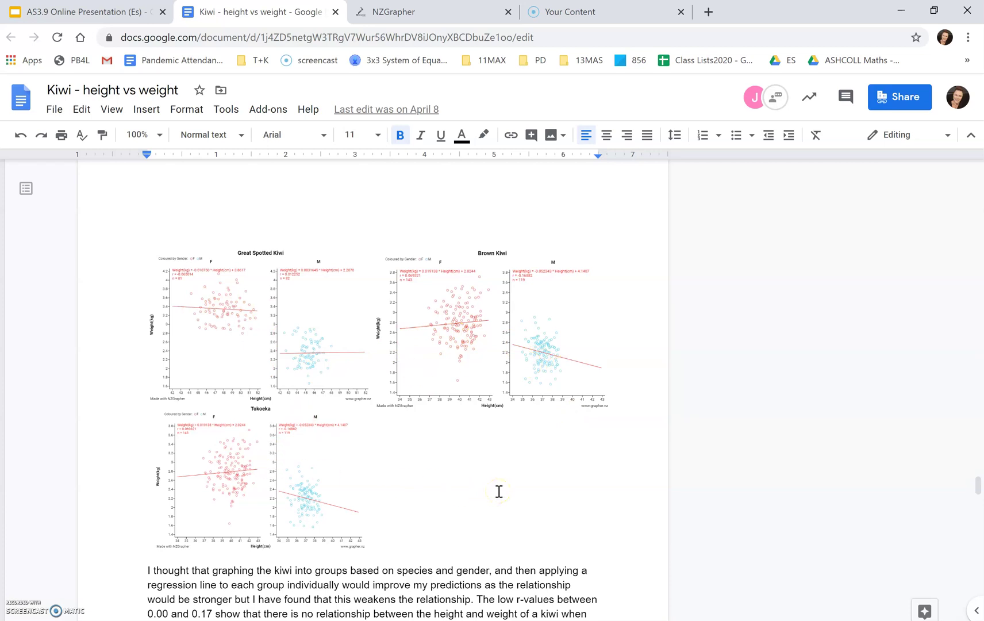
scroll(498, 492, "down", 3)
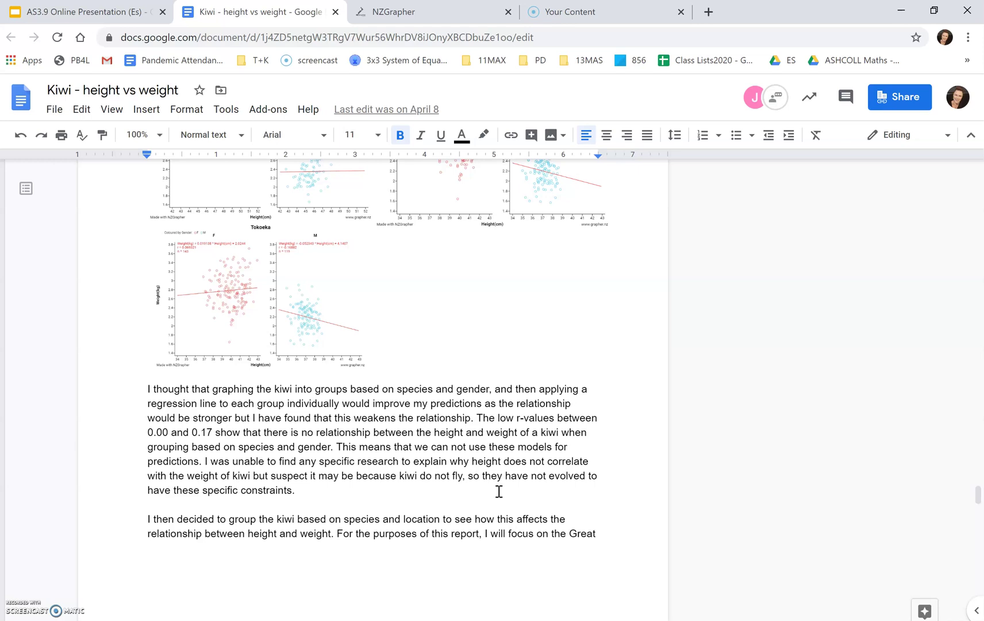
scroll(499, 492, "down", 8)
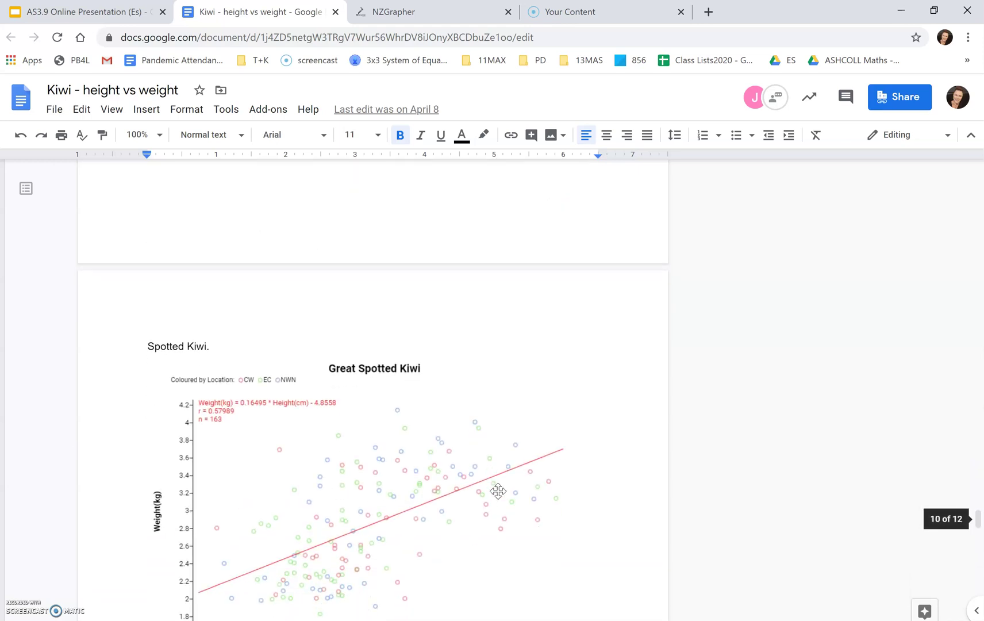
scroll(498, 490, "down", 3)
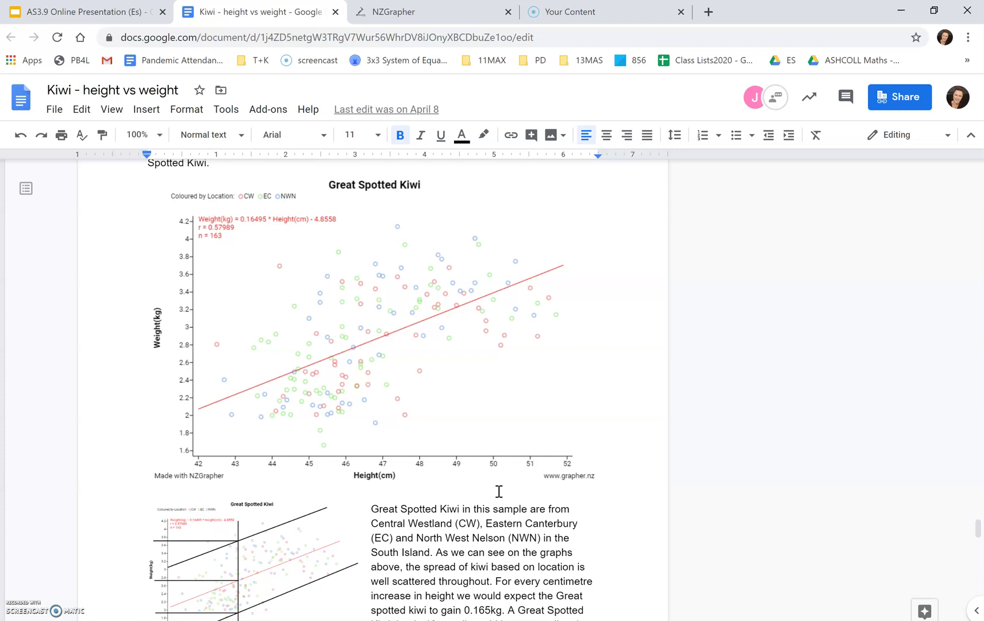
scroll(498, 492, "up", 1)
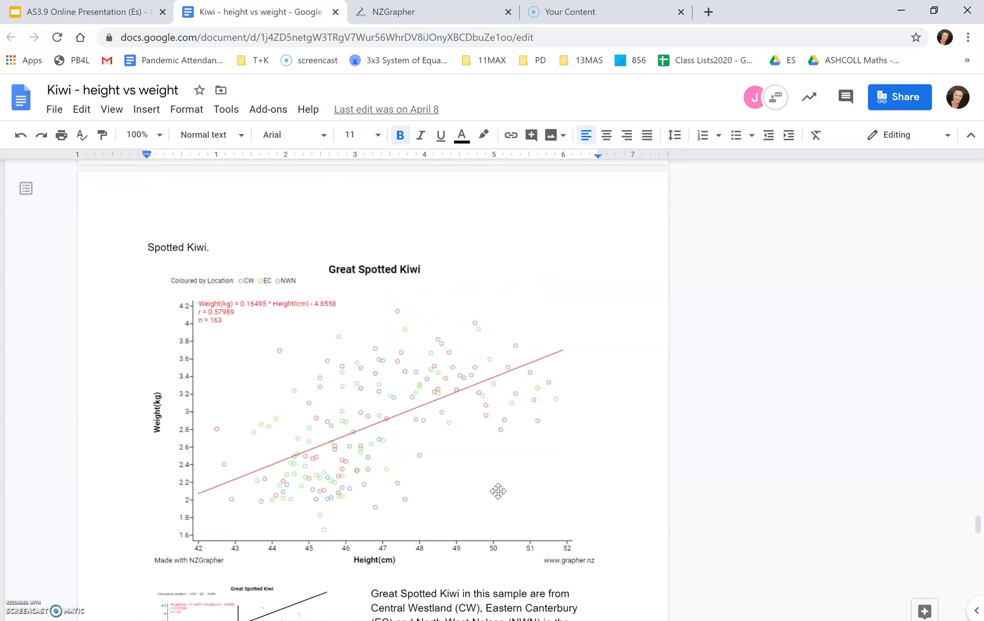
Step: Go back to the AS3.9 presentation's slide 33, the Marathon Time vs Stride length task
left_click(105, 12)
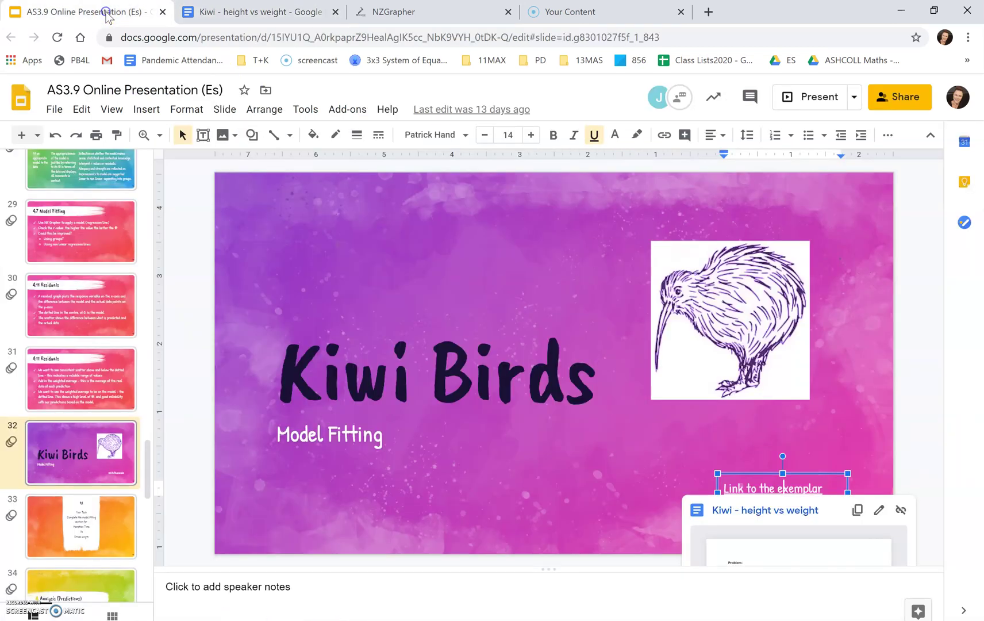
left_click(72, 534)
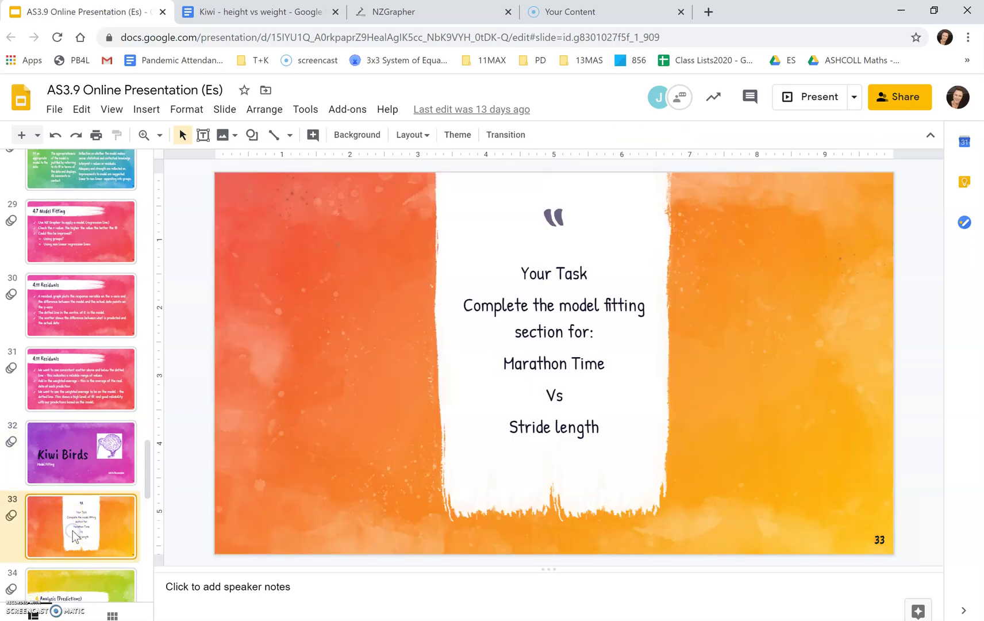